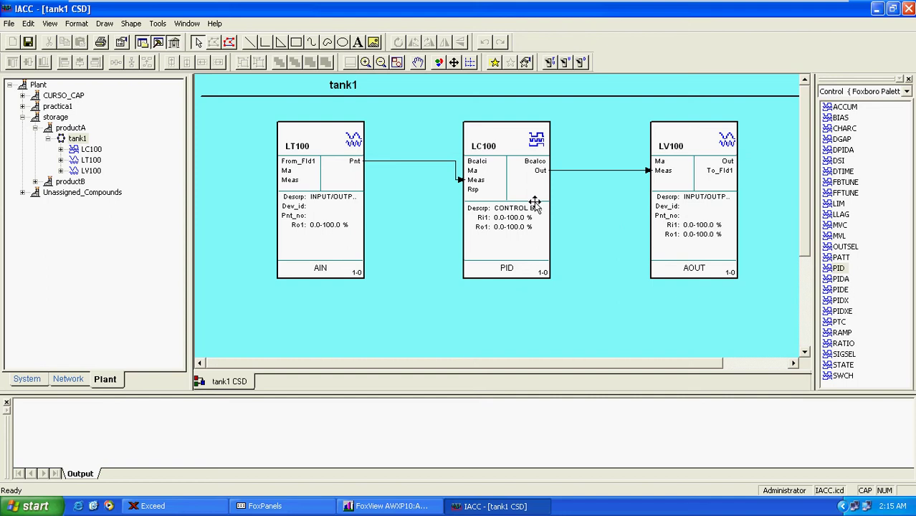
Set the Iomopt parameter of the LT100 AIN block to 2 [No FBM connection and no conditioning], apply it and recheck the block's properties
click(338, 174)
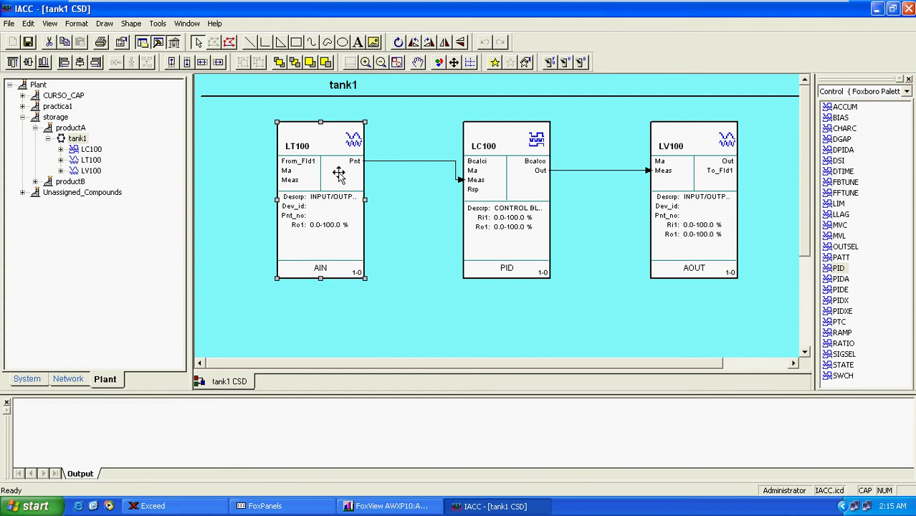
double_click(339, 174)
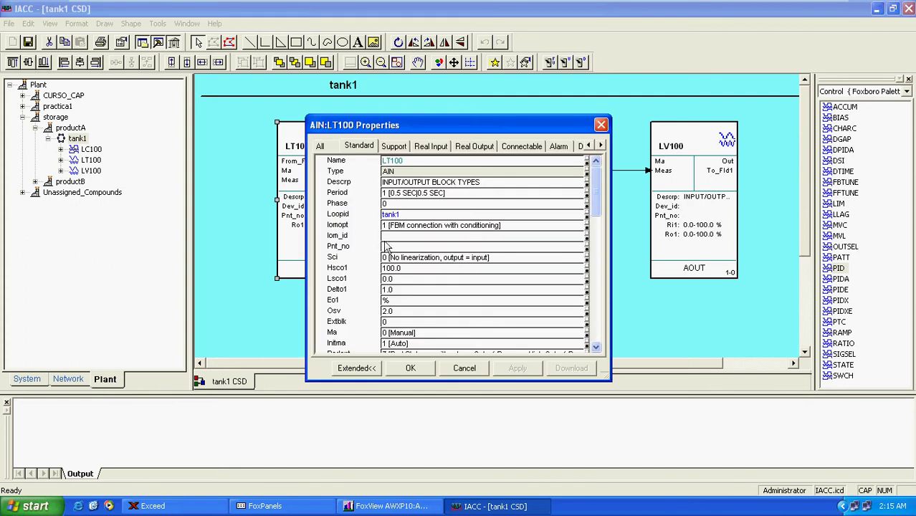
click(513, 225)
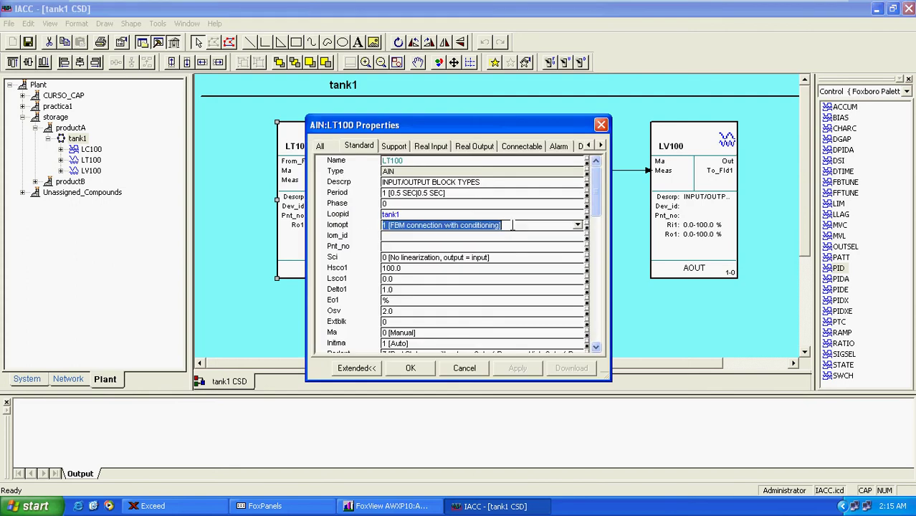
click(578, 227)
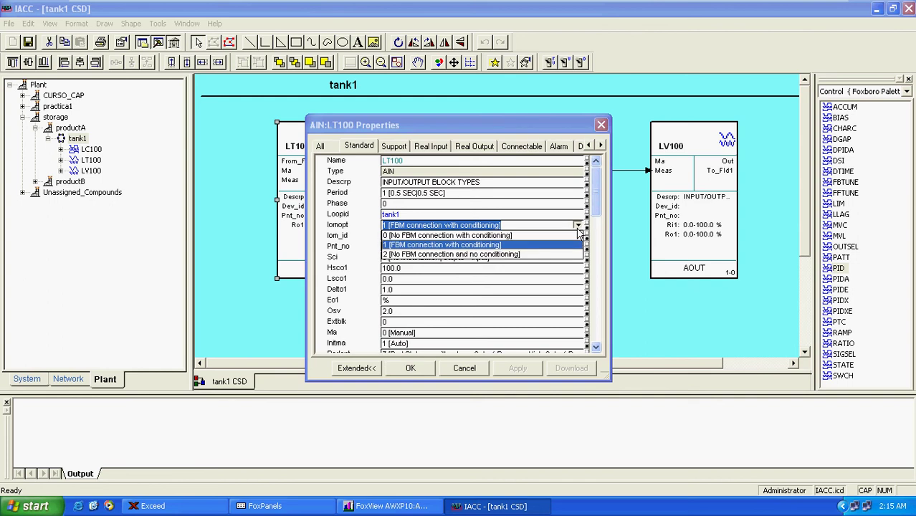
click(509, 254)
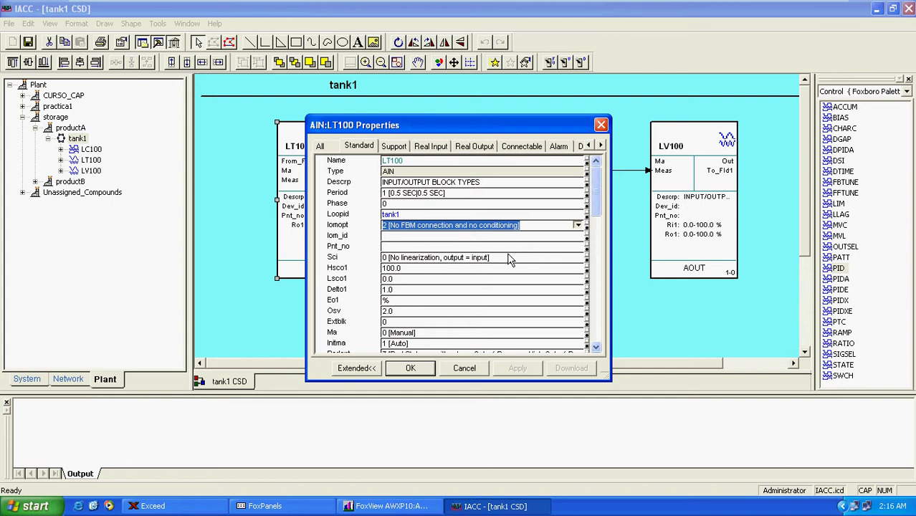
key(Return)
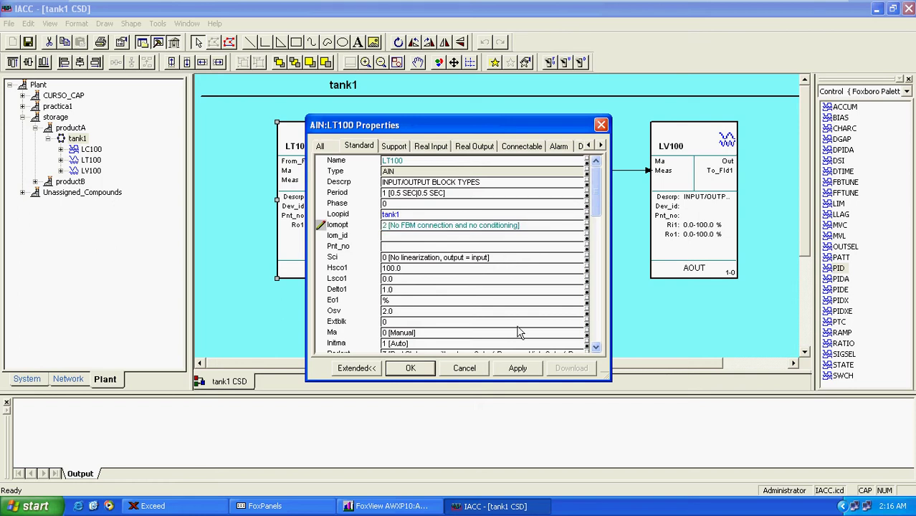
click(518, 369)
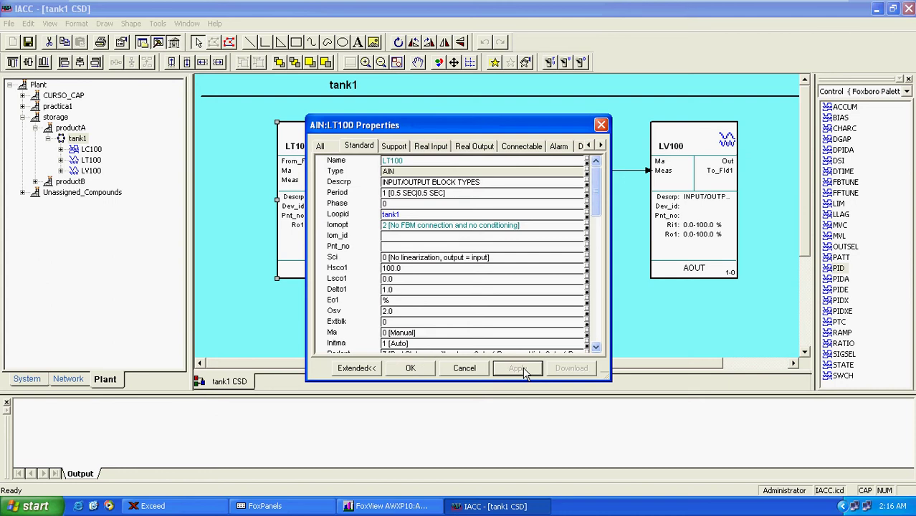
click(601, 125)
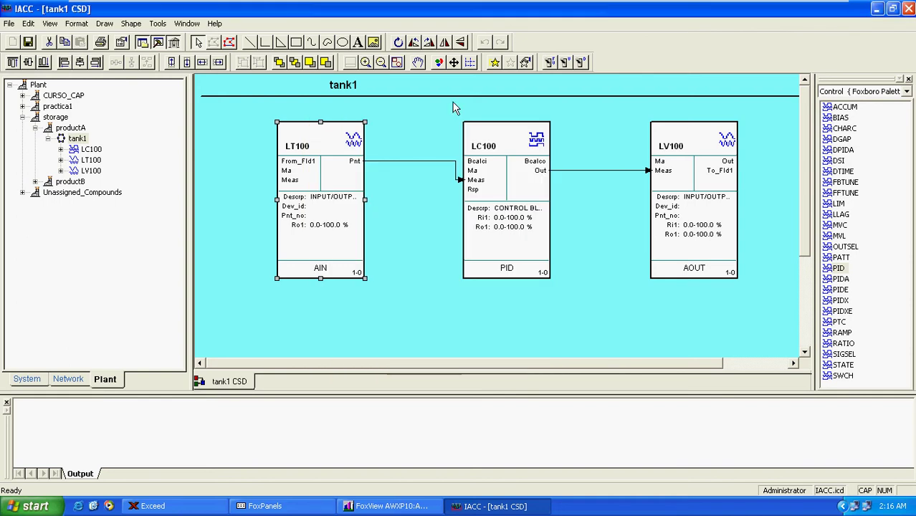
double_click(340, 179)
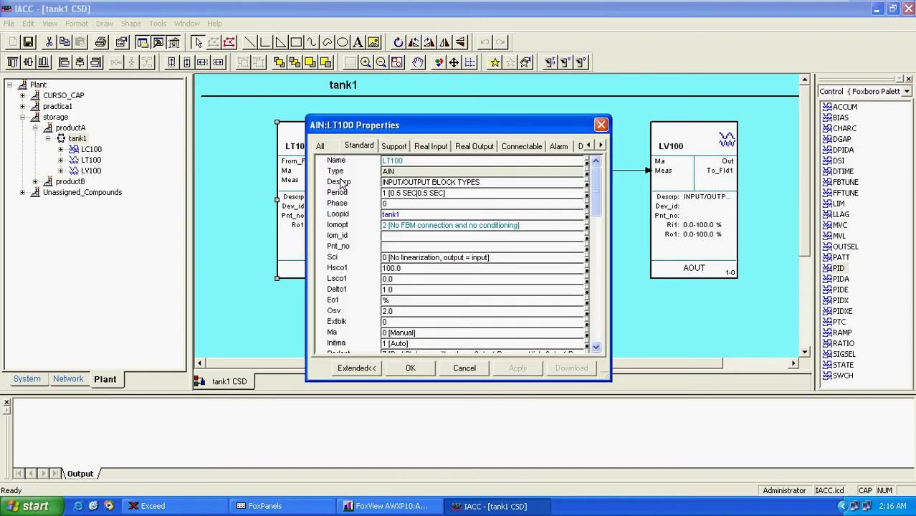
click(602, 127)
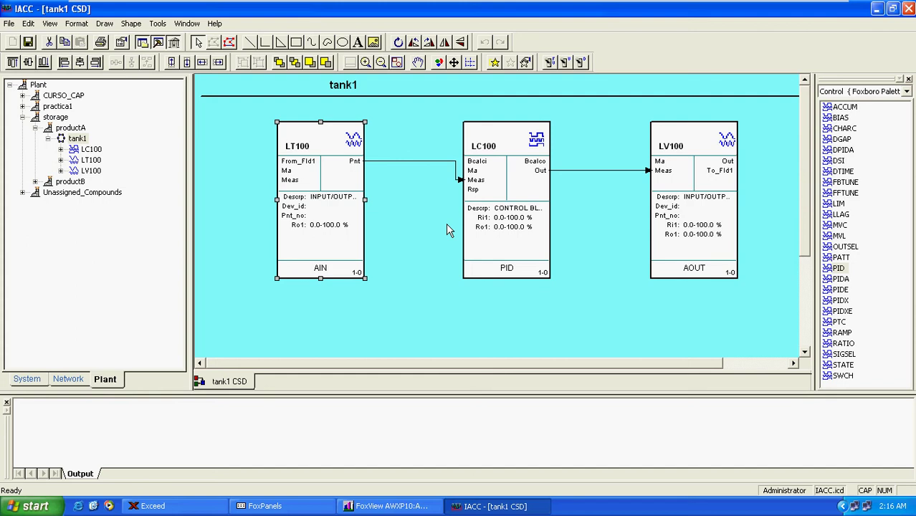
Set the Iomopt parameter of the LV100 AOUT block to 2 [No FBM connection and no conditioning] and apply the change
click(697, 180)
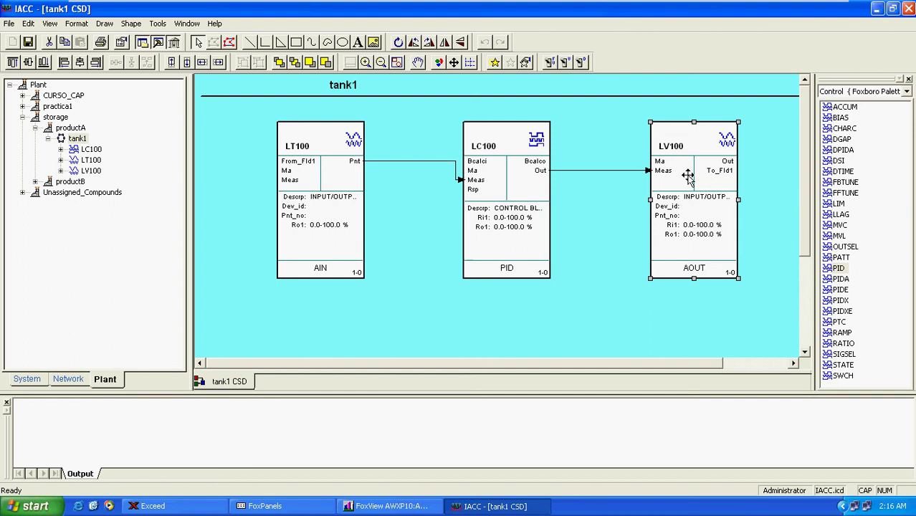
right_click(689, 179)
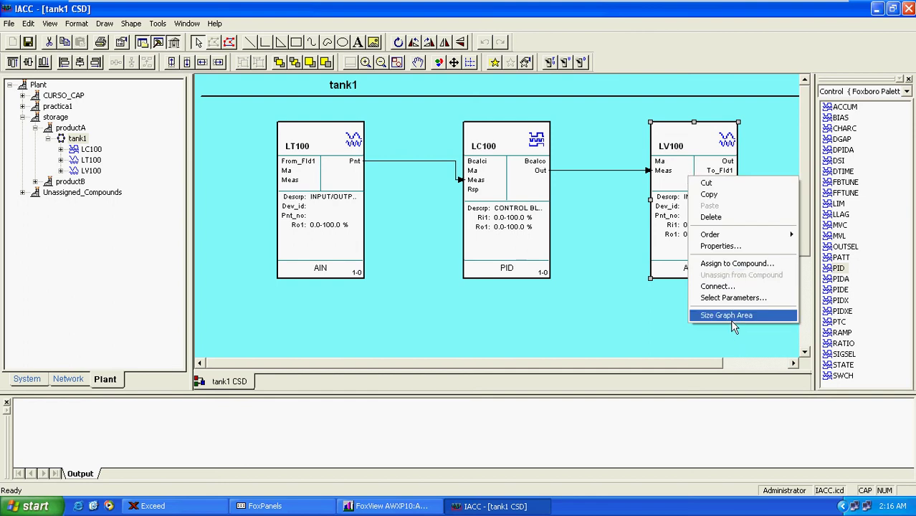
click(721, 246)
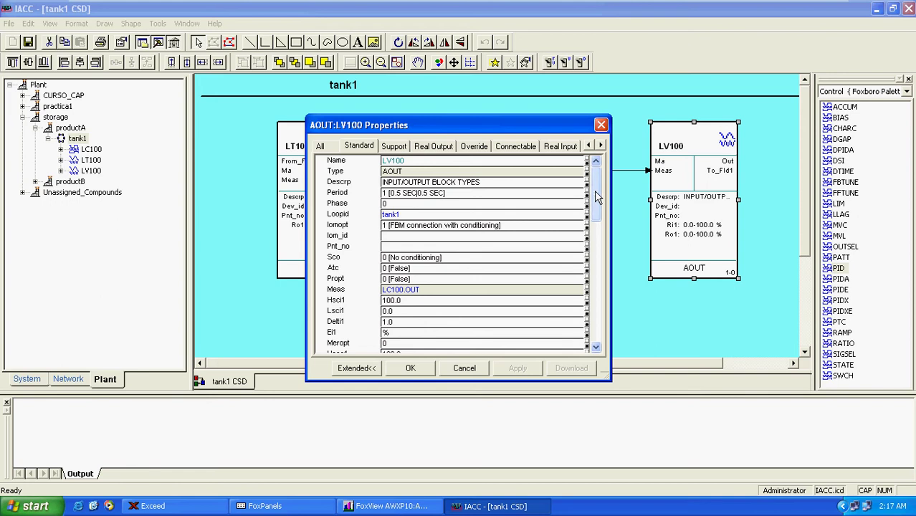
click(522, 225)
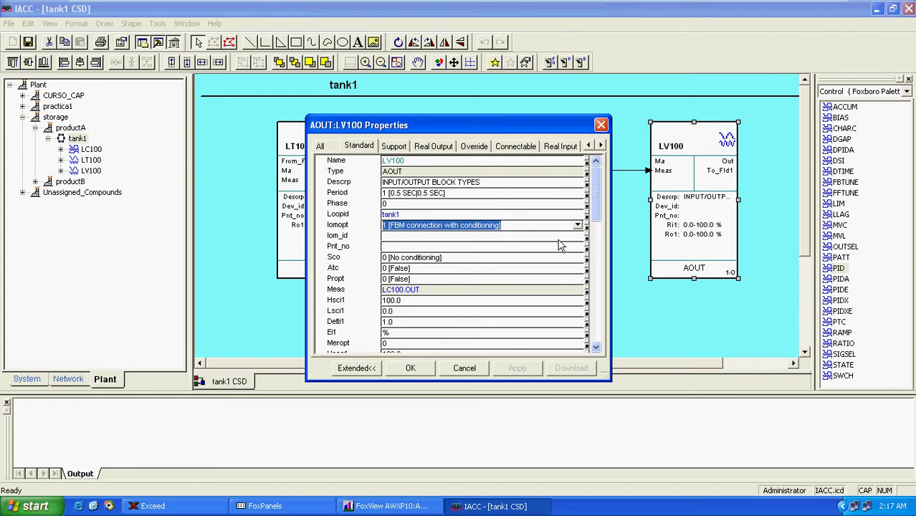
click(578, 226)
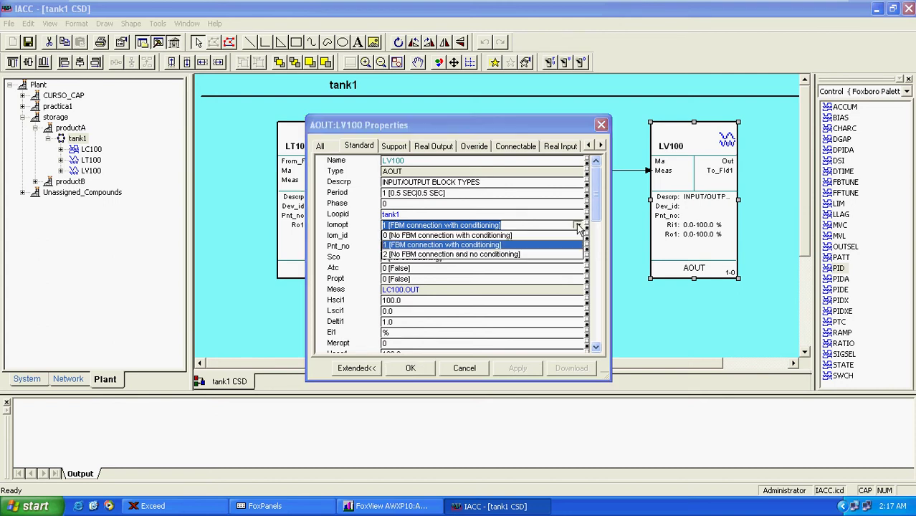
click(551, 253)
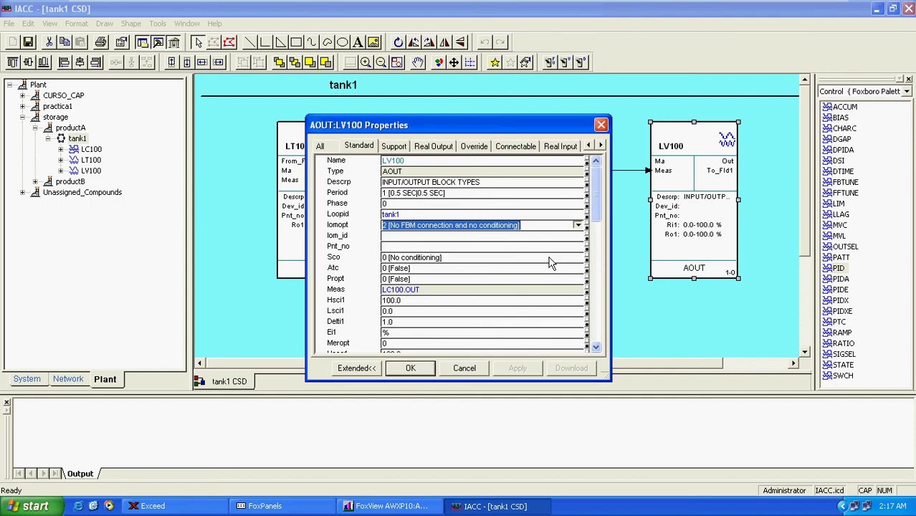
key(Return)
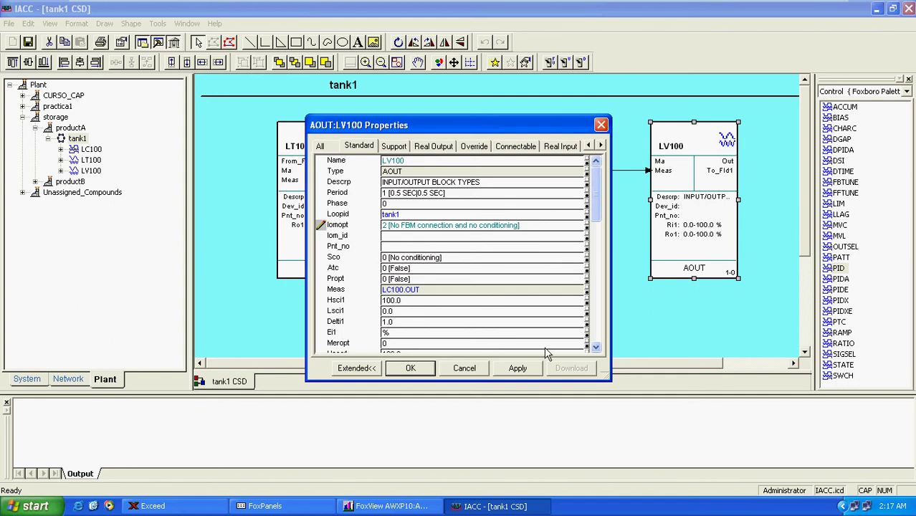
click(525, 374)
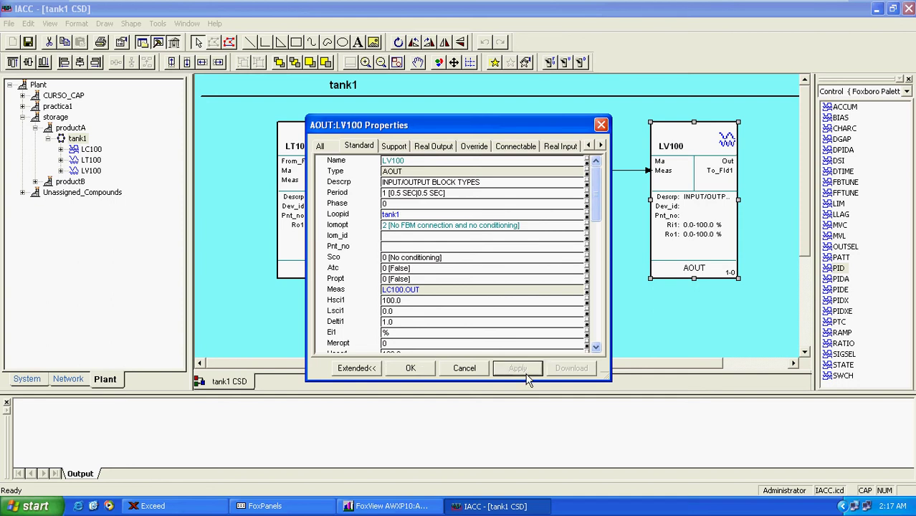
click(418, 370)
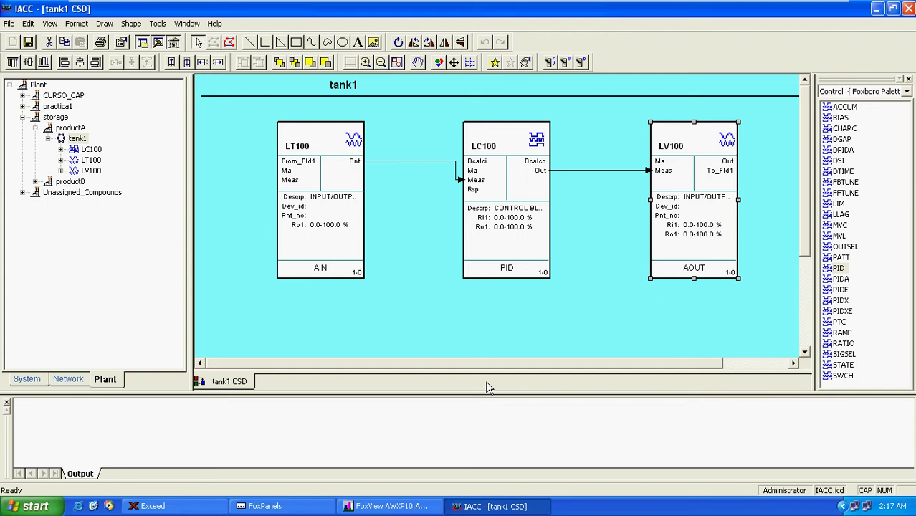
Set the Modopt parameter of the LC100 PID block to 4 [PI - proportional plus integral]
click(491, 243)
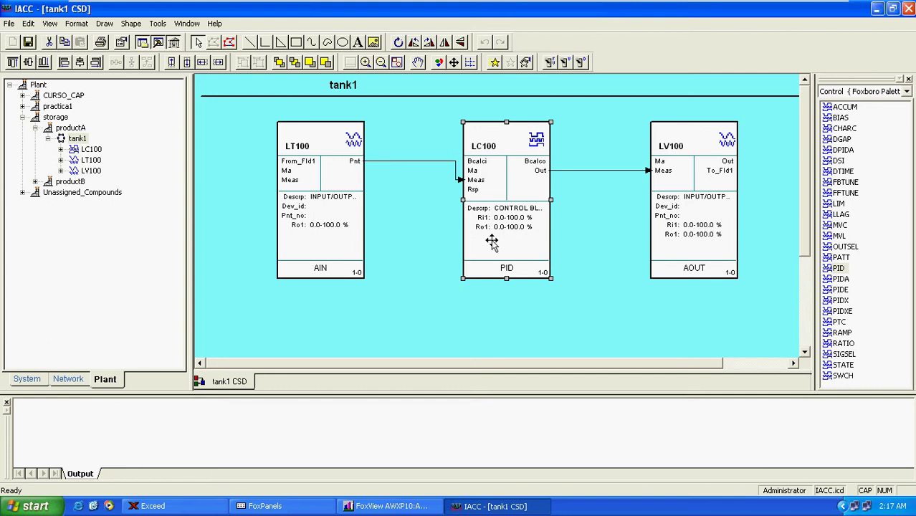
right_click(492, 242)
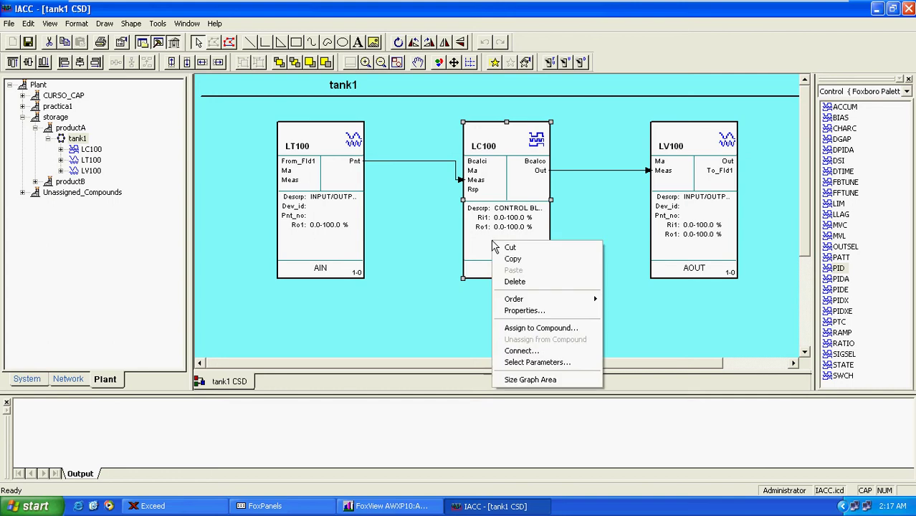
click(527, 319)
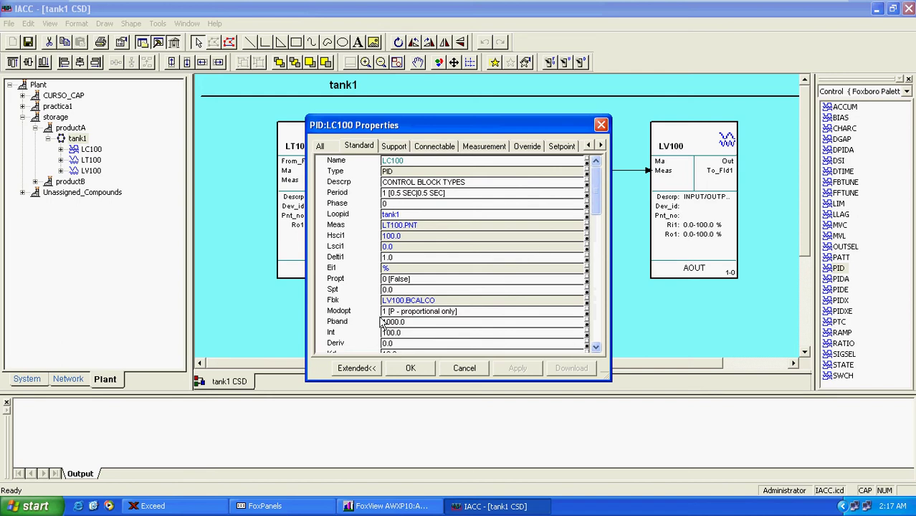
click(409, 311)
click(578, 314)
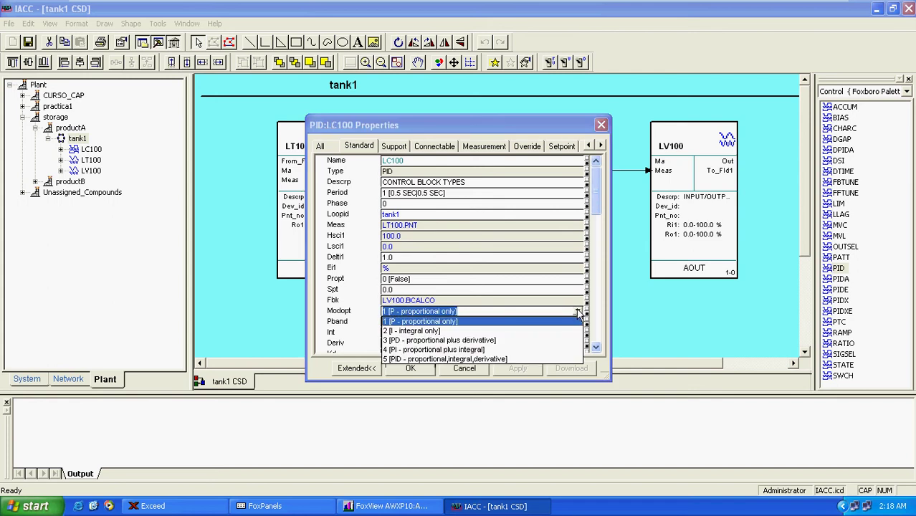
click(465, 350)
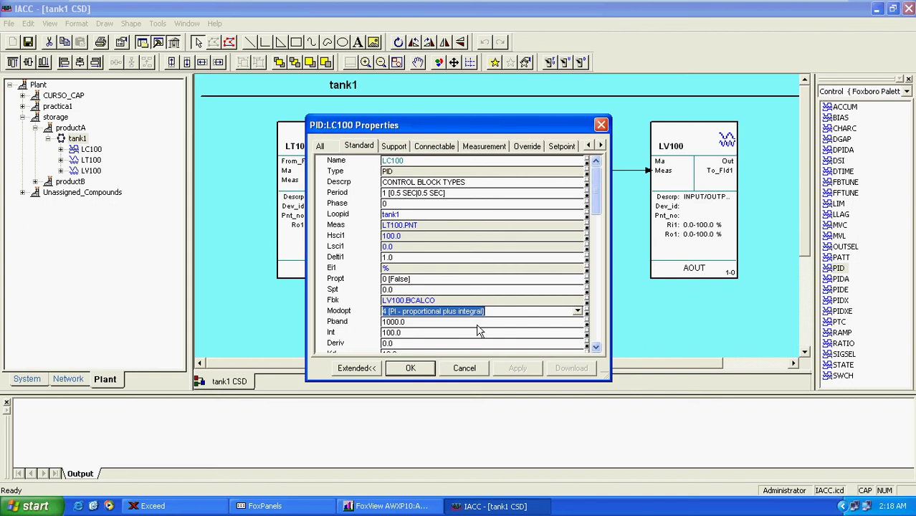
click(411, 368)
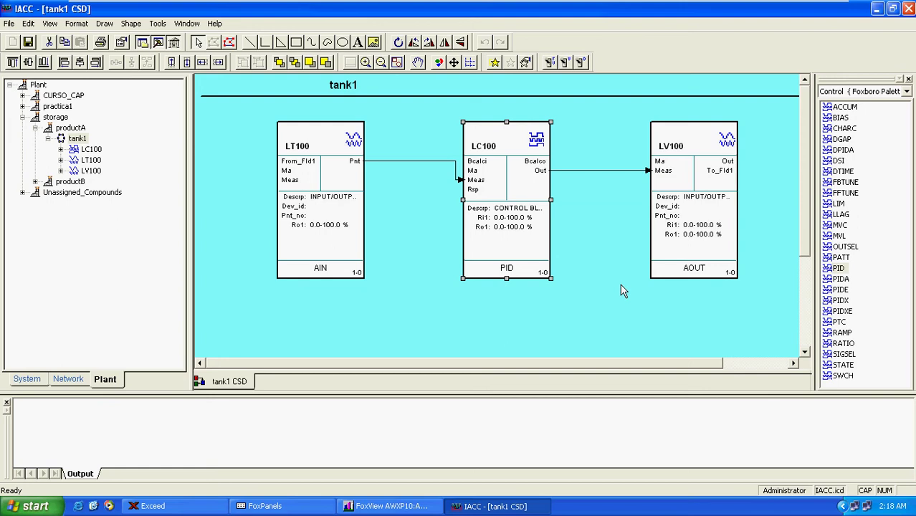
Replace the LT100 block's Descrp text with TANK1 LEVEL MEAS and apply the change
click(339, 178)
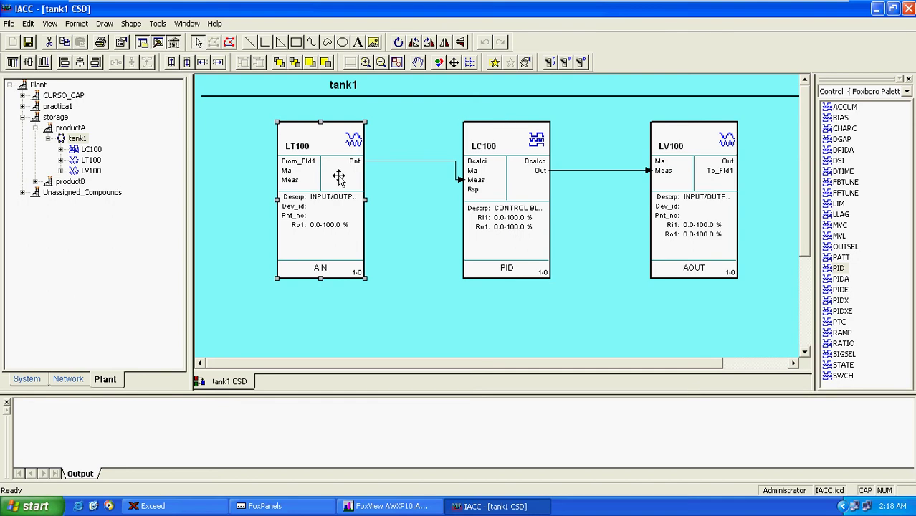
right_click(339, 183)
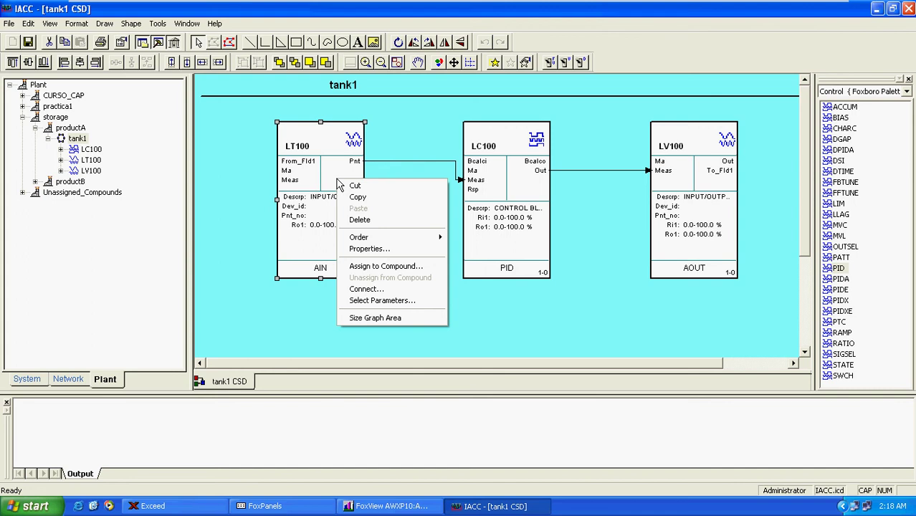
click(394, 249)
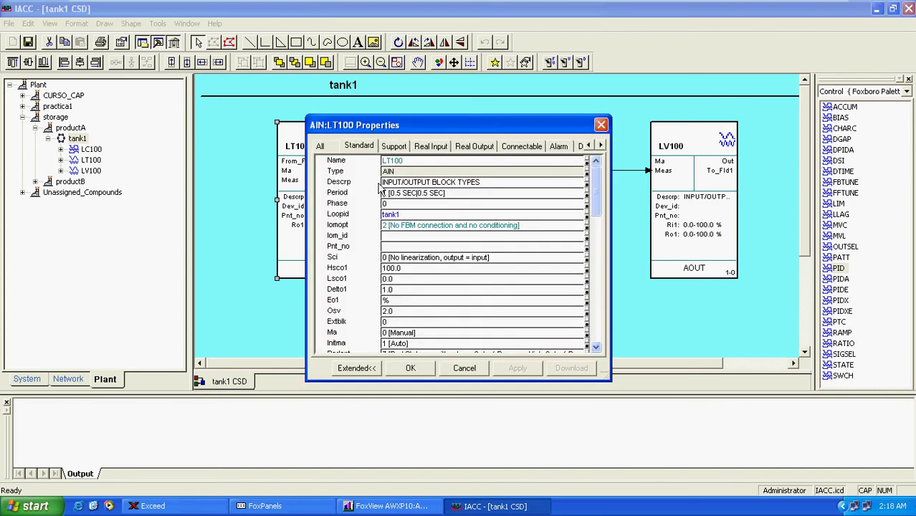
click(425, 183)
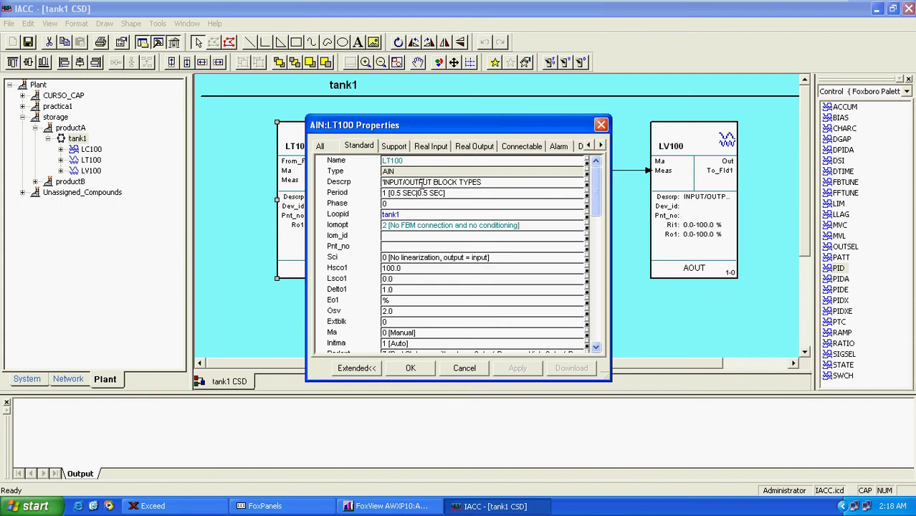
click(346, 184)
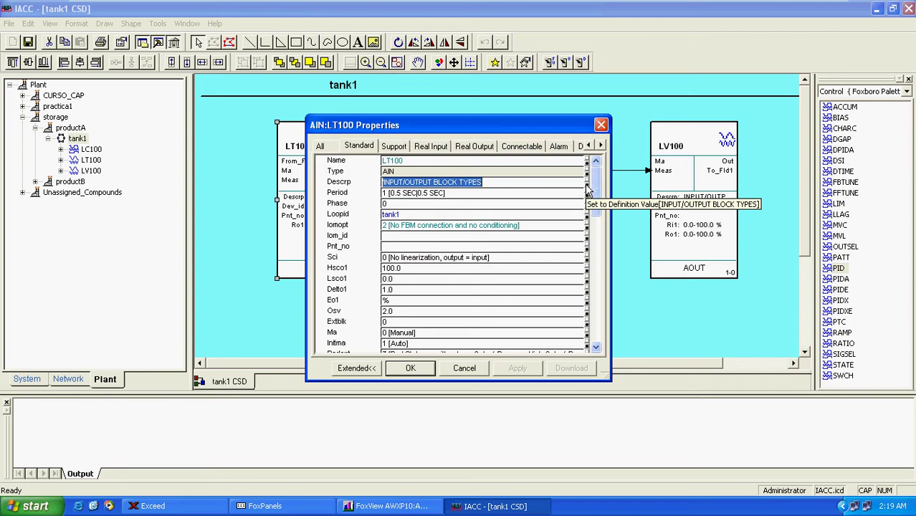
click(488, 182)
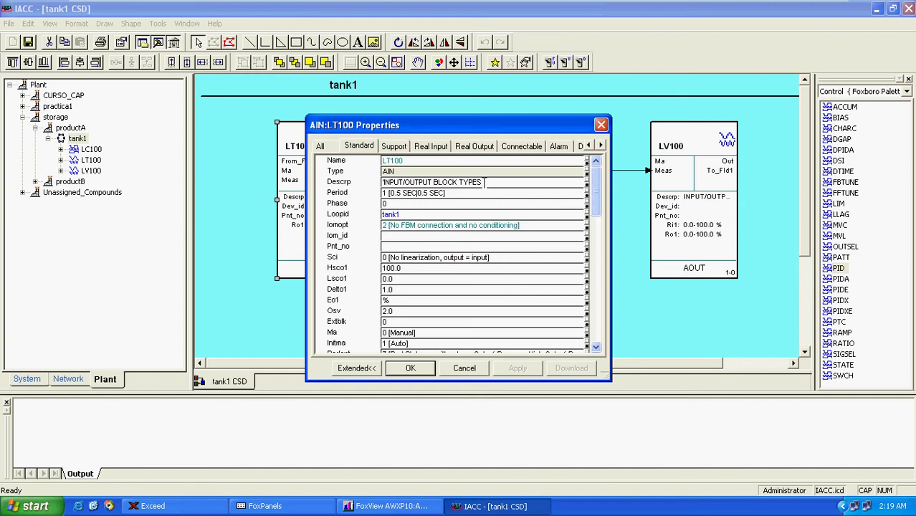
key(BackSpace)
key(BackSpace)
key(BackSpace)
key(BackSpace)
key(BackSpace)
key(BackSpace)
key(BackSpace)
key(BackSpace)
key(BackSpace)
key(BackSpace)
key(BackSpace)
key(BackSpace)
key(BackSpace)
key(BackSpace)
key(BackSpace)
key(BackSpace)
key(BackSpace)
key(BackSpace)
key(BackSpace)
key(BackSpace)
key(BackSpace)
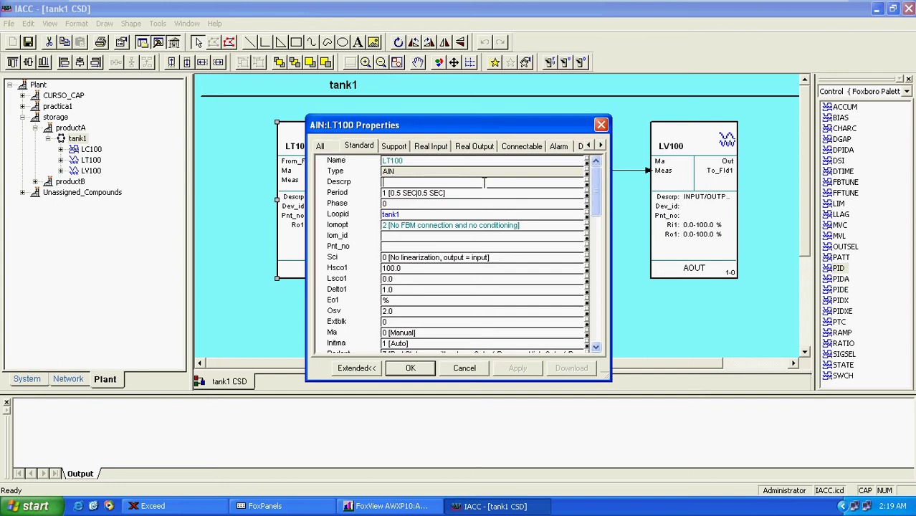
text(TAN)
text(L)
text(K)
text(1)
text( LEVEL)
text( MEAS)
click(398, 228)
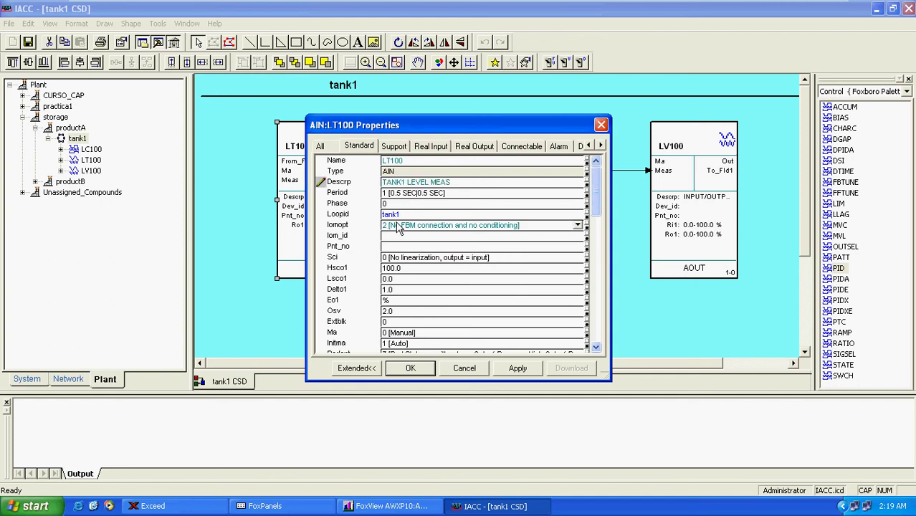
click(530, 371)
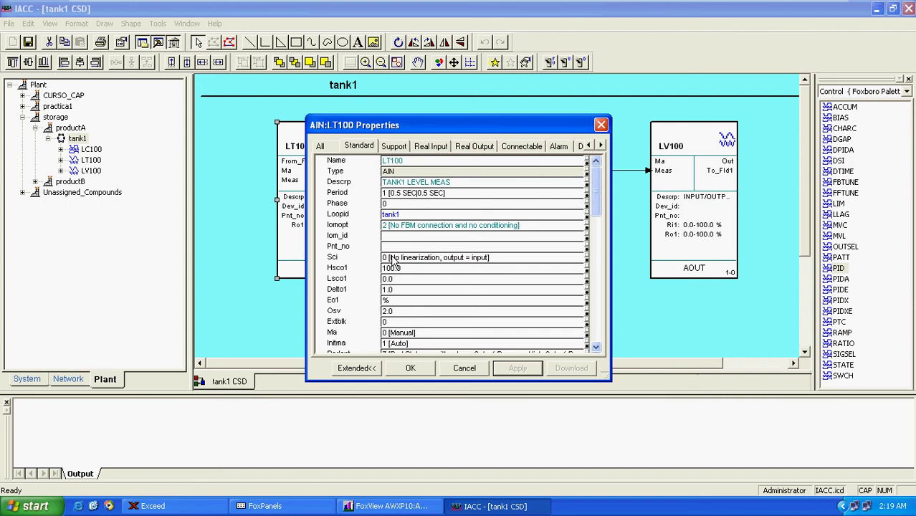
Replace the expression in the LT100 block's Iom_id parameter with AIO001
click(407, 236)
click(409, 236)
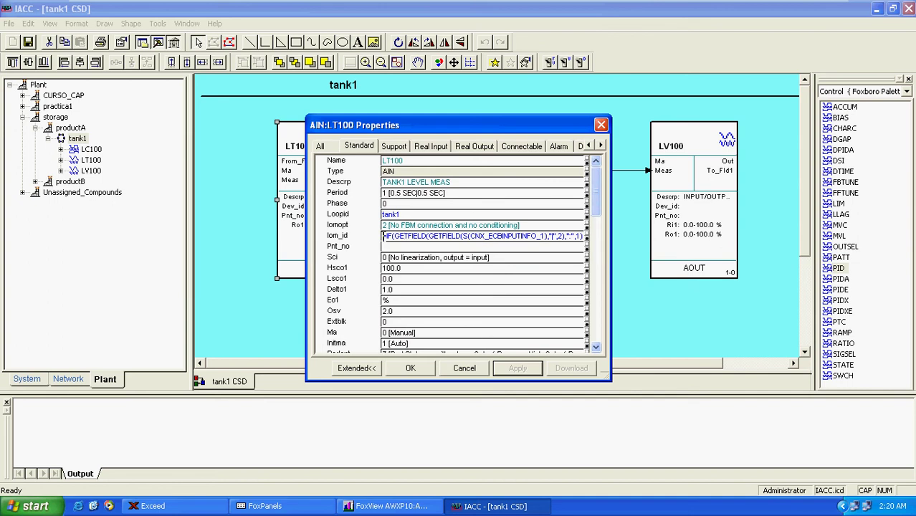
drag(384, 236, 455, 272)
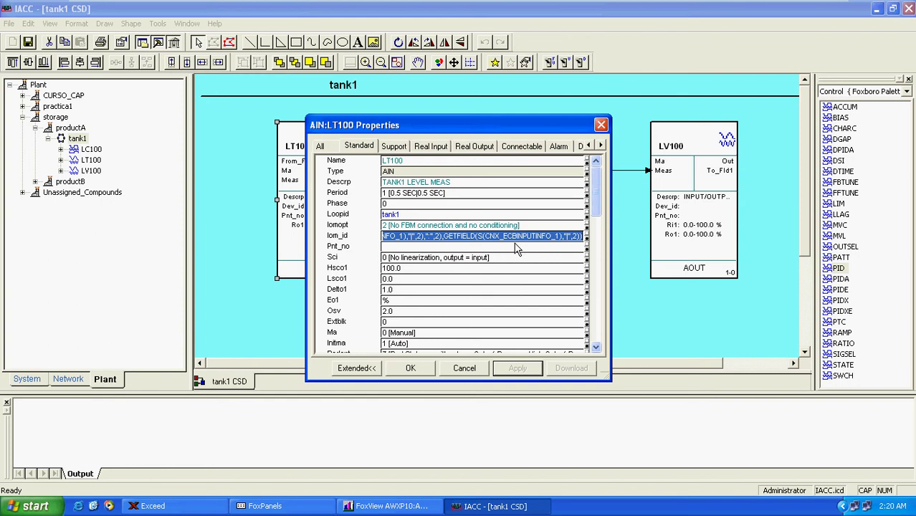
key(Delete)
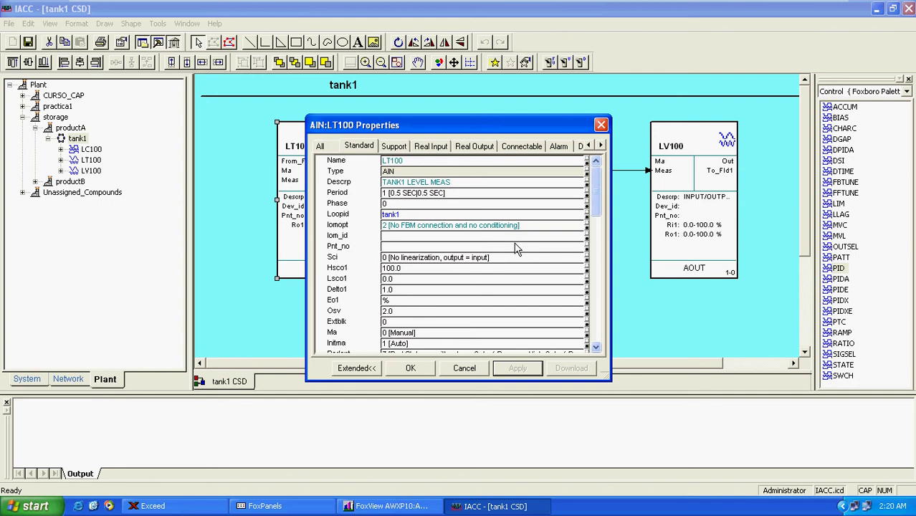
text(AI)
text(O00)
Examine the remaining standard parameters of the LT100 block, from scaling and filtering through the alarm settings
click(595, 348)
click(596, 348)
click(595, 348)
click(596, 349)
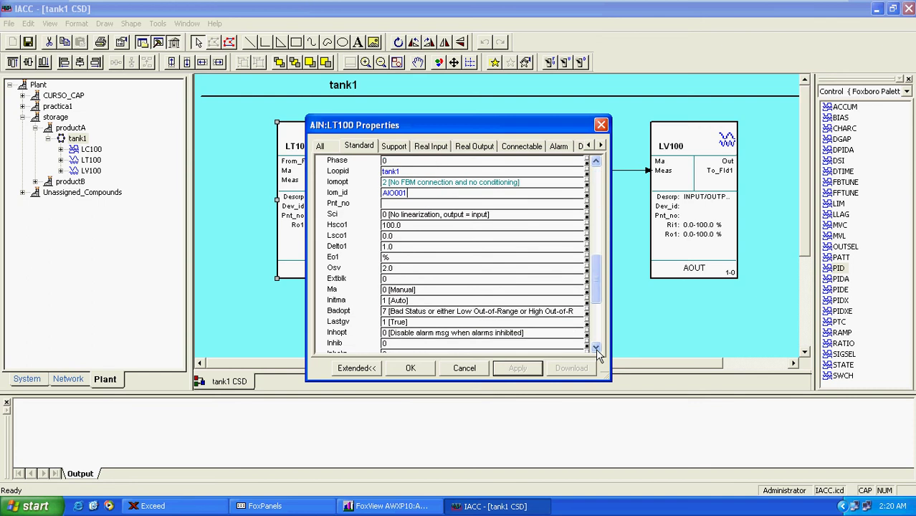
click(596, 348)
click(596, 349)
click(596, 348)
click(596, 349)
click(596, 348)
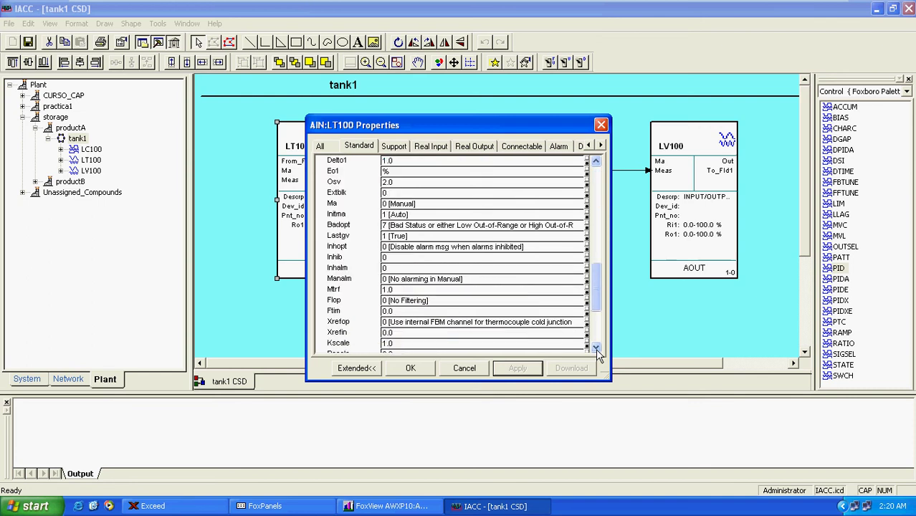
click(595, 349)
click(596, 348)
click(596, 348)
click(595, 348)
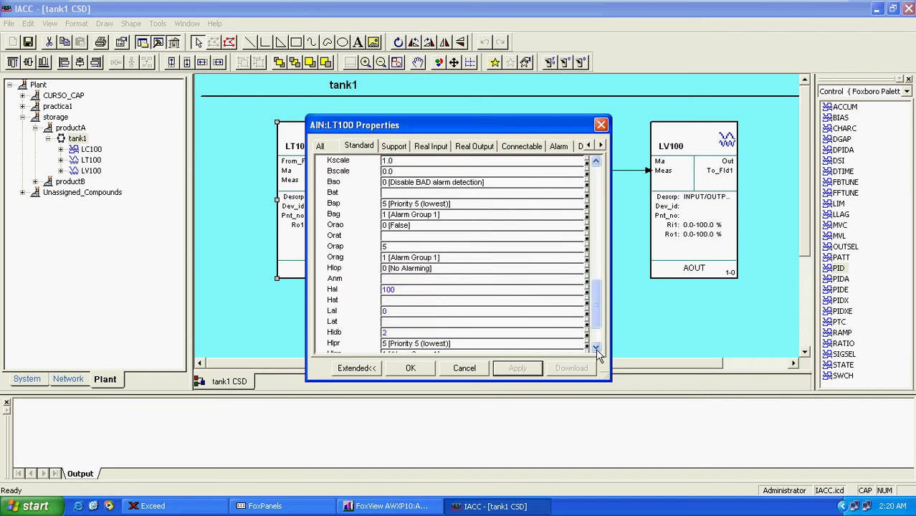
click(596, 348)
click(595, 349)
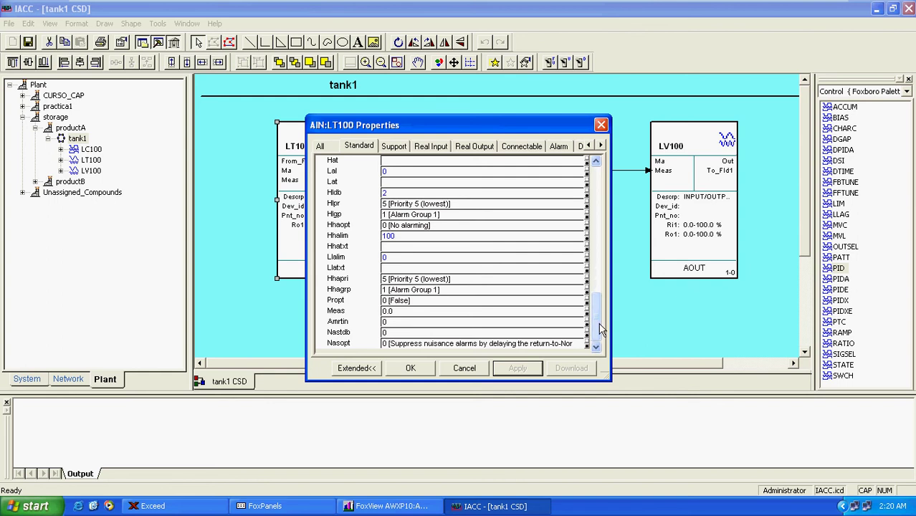
drag(601, 329, 593, 264)
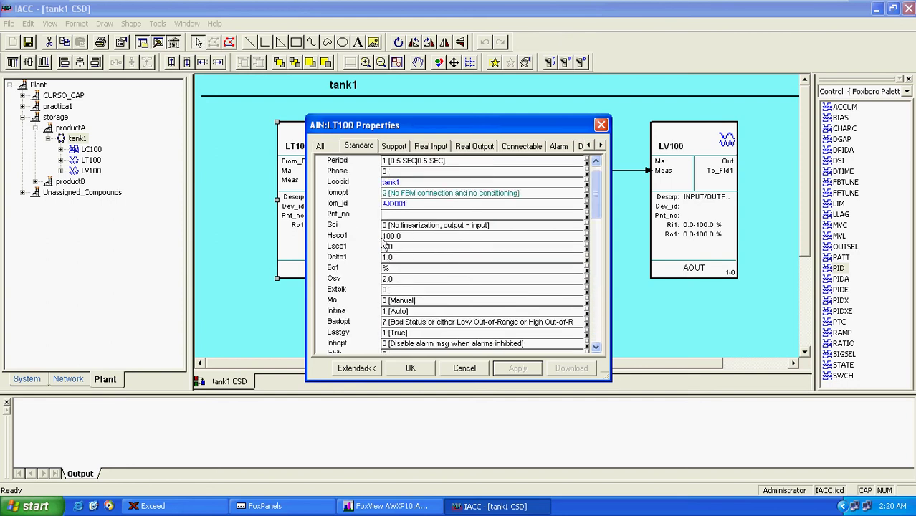
Apply the Iom_id change on the LT100 block and replace its Pnt_no expression with 4
click(341, 217)
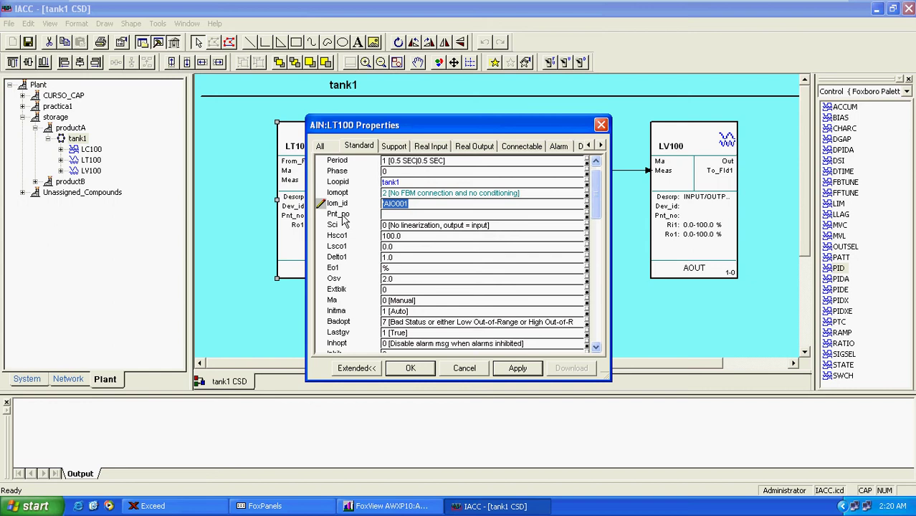
click(519, 368)
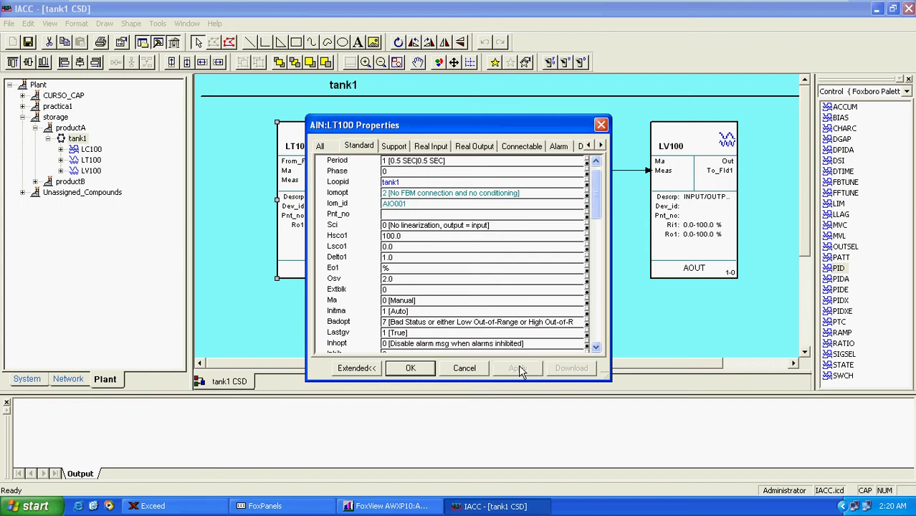
click(342, 217)
click(395, 215)
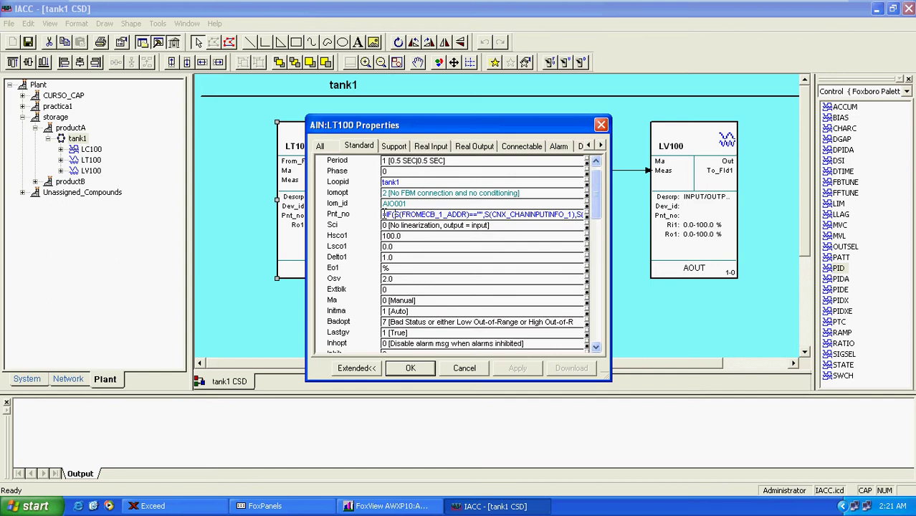
drag(385, 214, 710, 219)
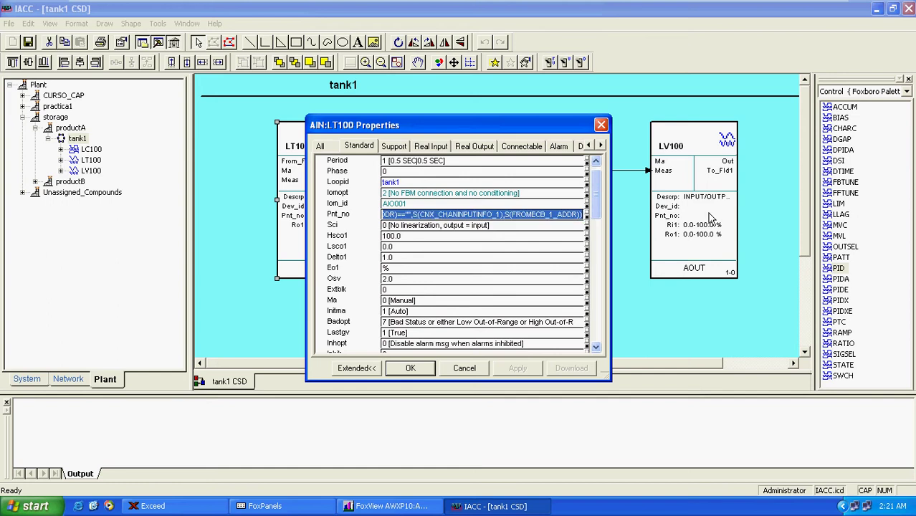
key(Delete)
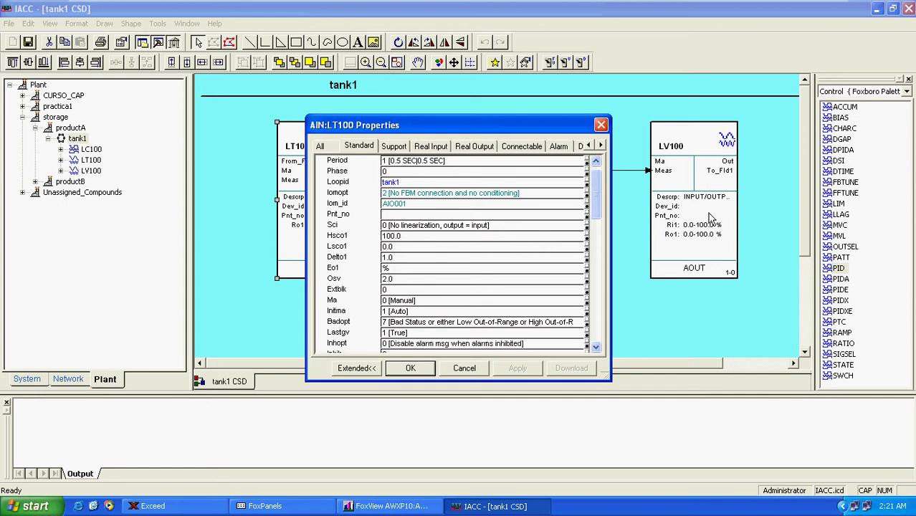
text(4)
Set the LT100 block's Sci signal conditioning to 3 [Linear, 12800 to 64000 (20 to 100%)]
click(394, 228)
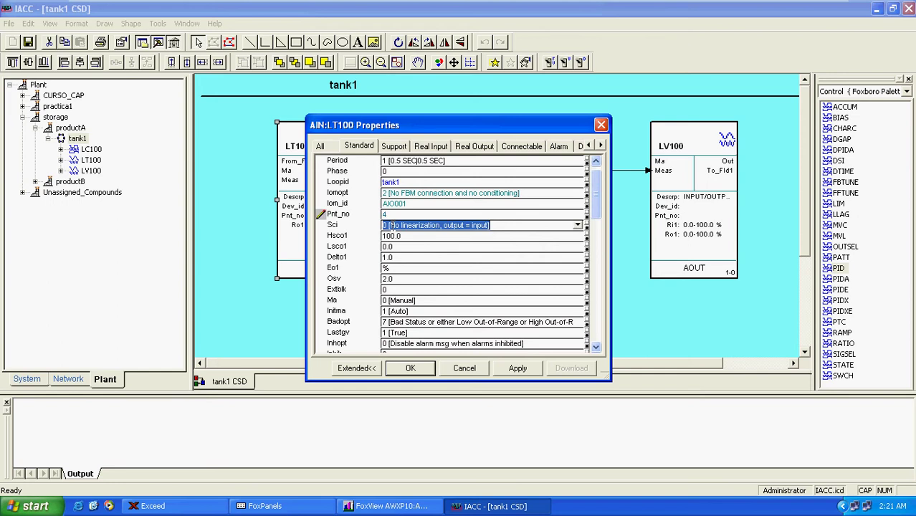
click(578, 227)
click(405, 264)
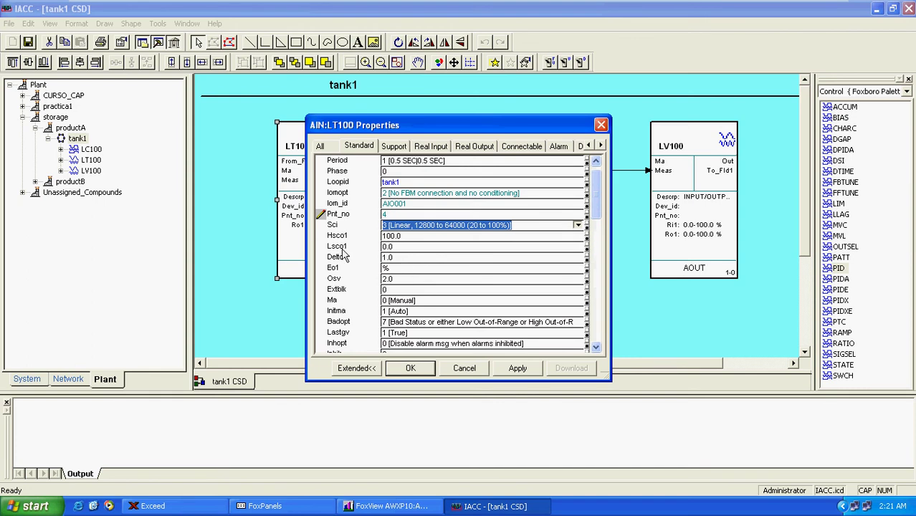
Set the LT100 block's Eo1 engineering units to INCHES
click(405, 267)
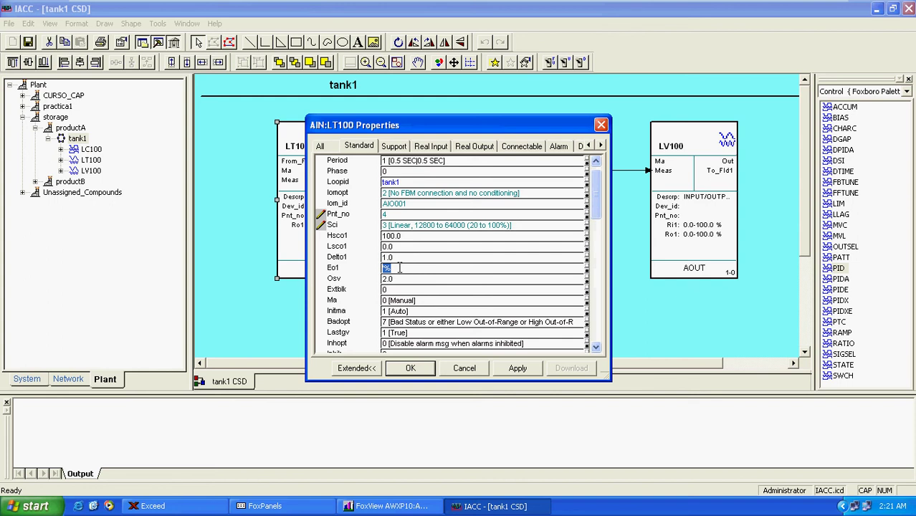
key(BackSpace)
text(INCHES)
key(BackSpace)
key(BackSpace)
key(BackSpace)
key(BackSpace)
key(BackSpace)
text(NCHES)
Set the LT100 block's Hsco1 to 10.0 and Delto1 to 0.1, applying the changes and closing its properties
click(402, 238)
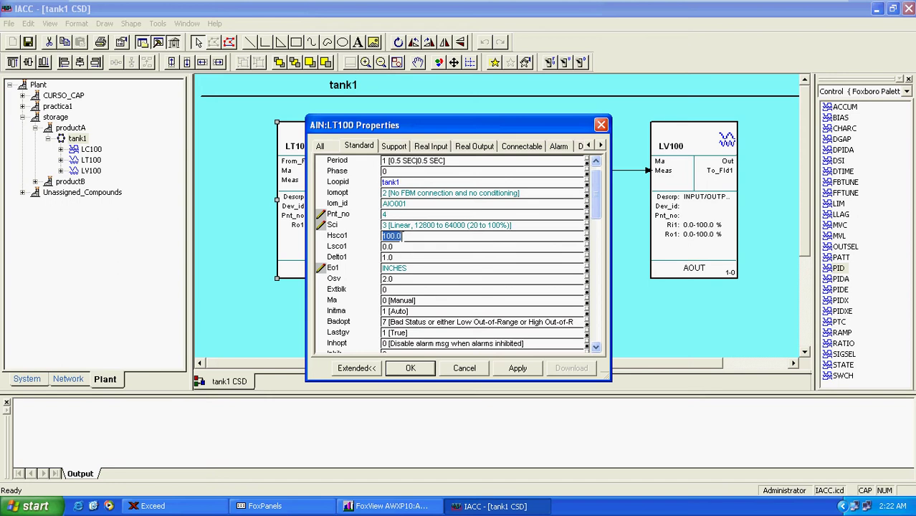
key(BackSpace)
text(10.0)
click(397, 257)
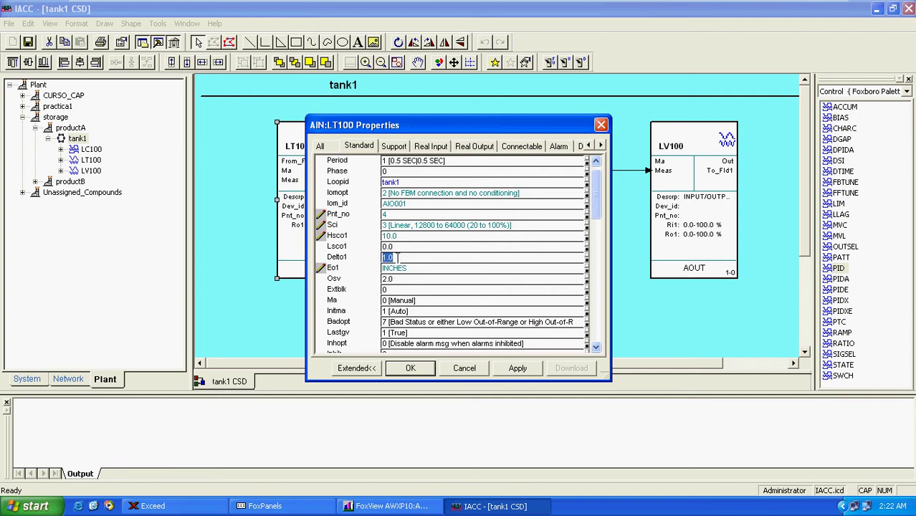
key(BackSpace)
text(0.1)
click(413, 268)
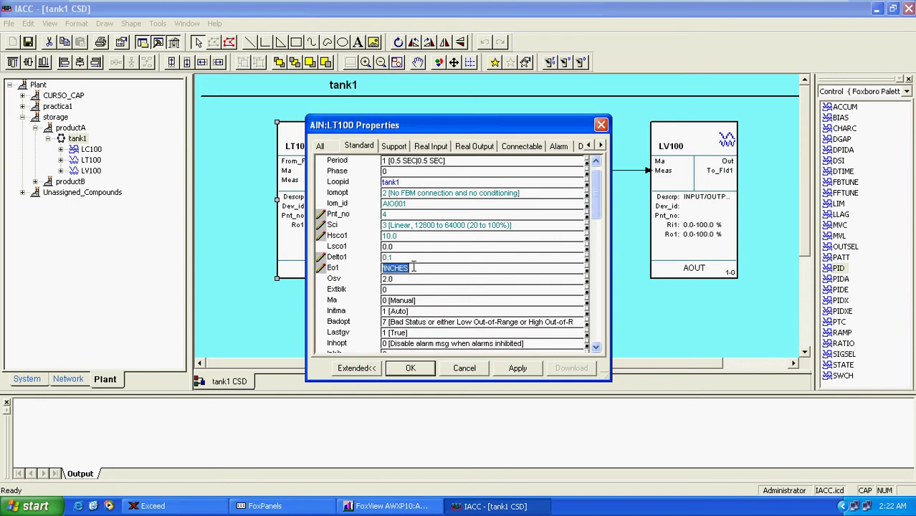
click(519, 369)
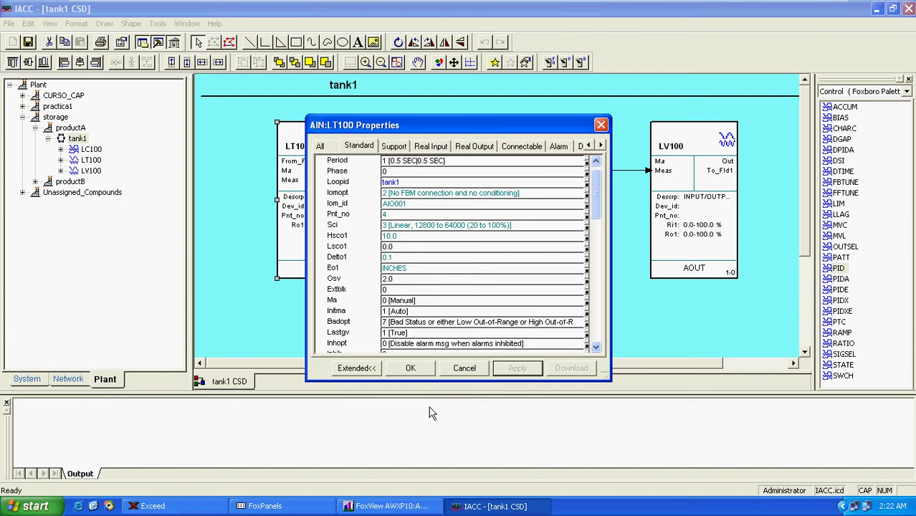
click(411, 368)
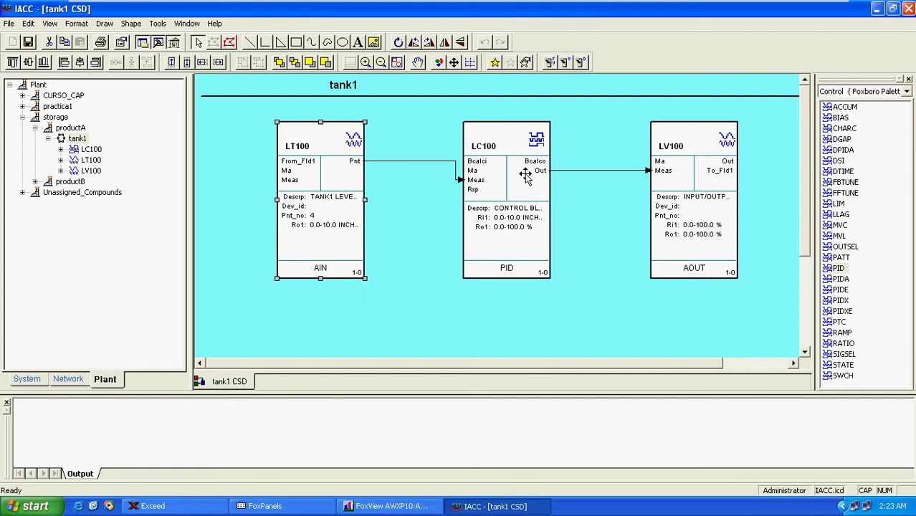
Open the LC100 PID block's properties and replace its Descrp text with TANK LEVEL CONTROL
click(503, 197)
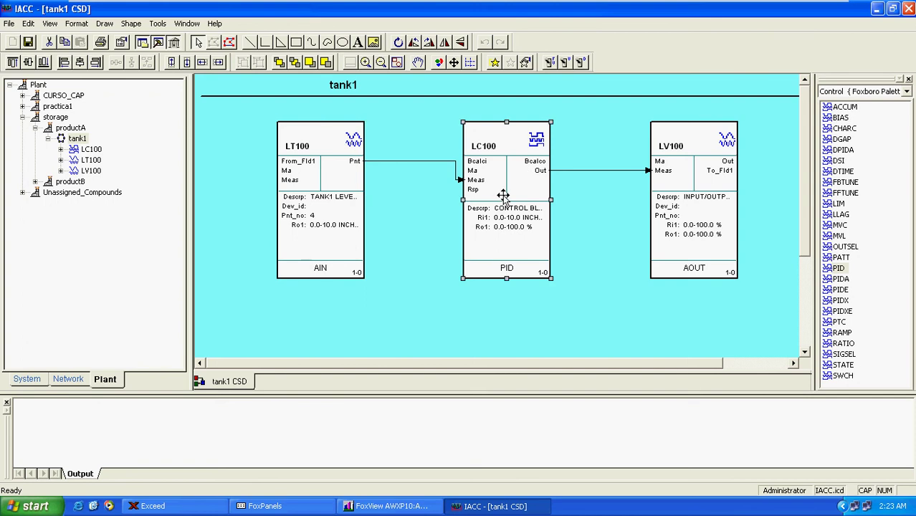
right_click(503, 197)
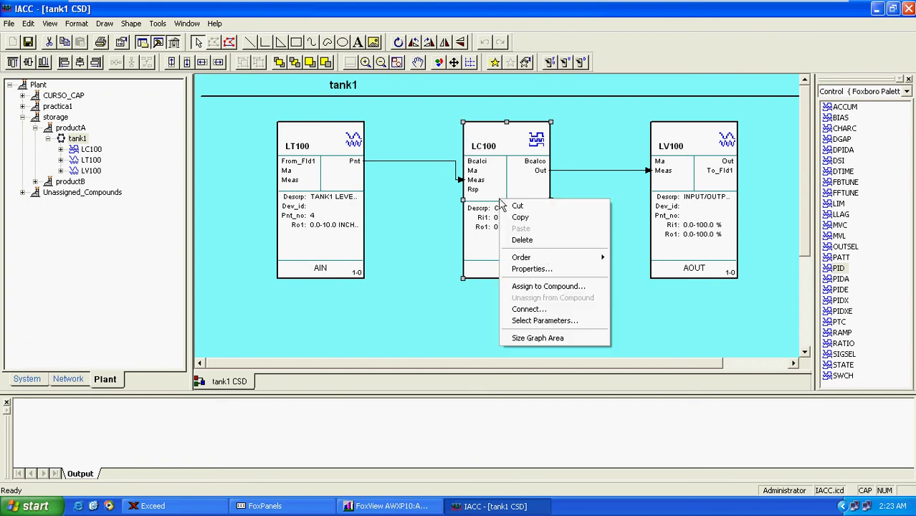
click(535, 269)
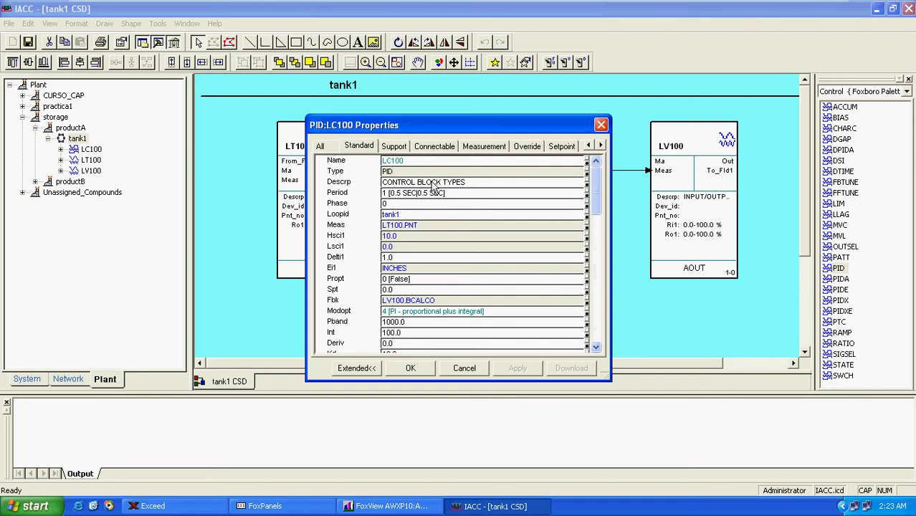
drag(467, 183, 331, 196)
key(BackSpace)
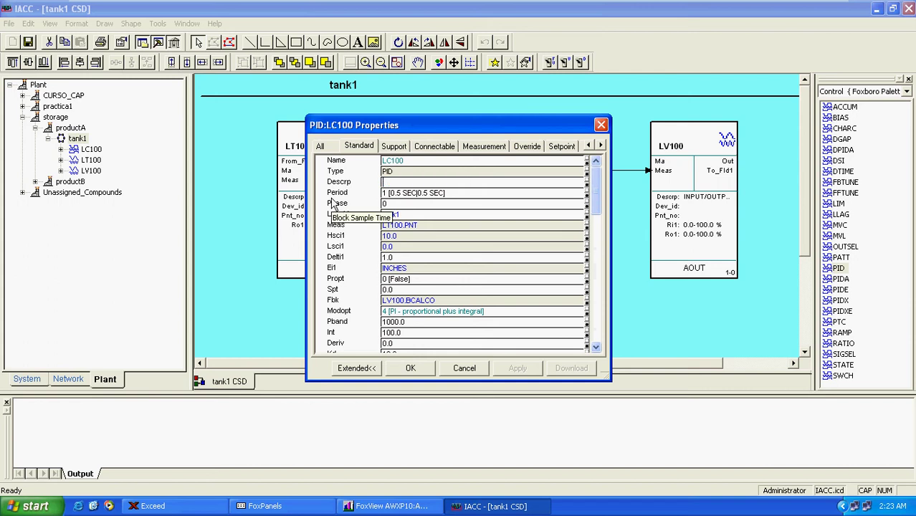
text(TANK LEVEL CONTROL)
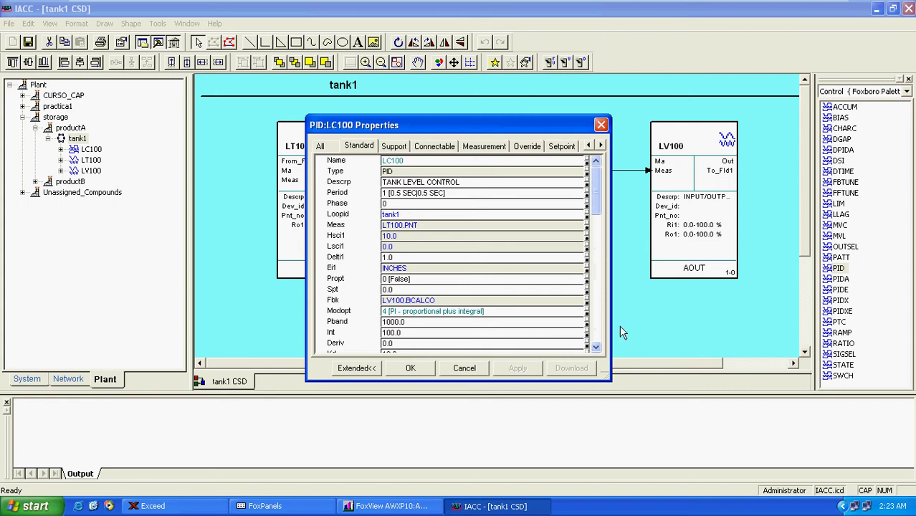
Review the LC100 block's standard parameters, including input scaling, tuning values and output limits
click(596, 348)
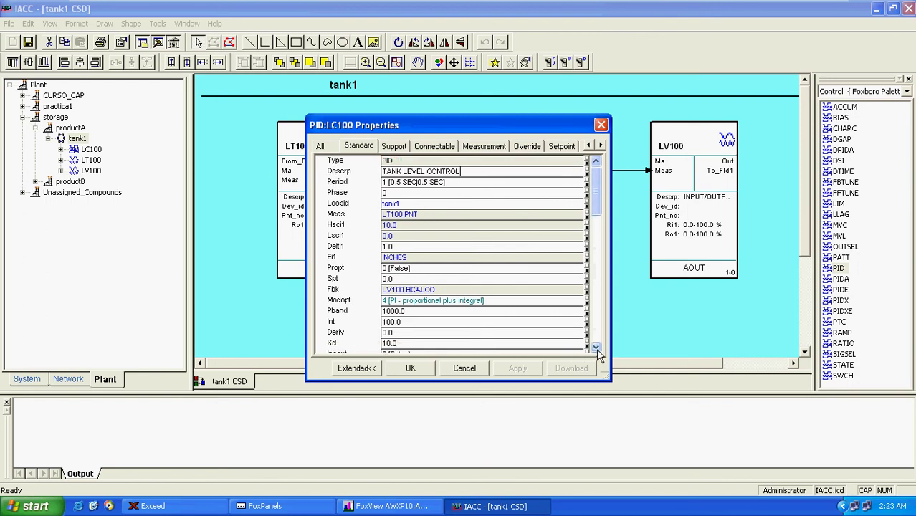
click(595, 349)
click(595, 349)
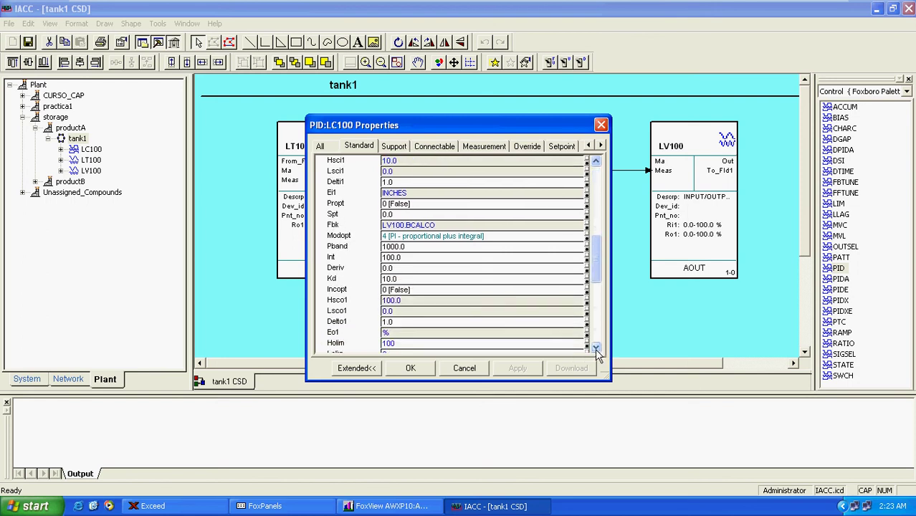
click(595, 348)
double_click(595, 348)
click(595, 349)
double_click(595, 348)
double_click(595, 348)
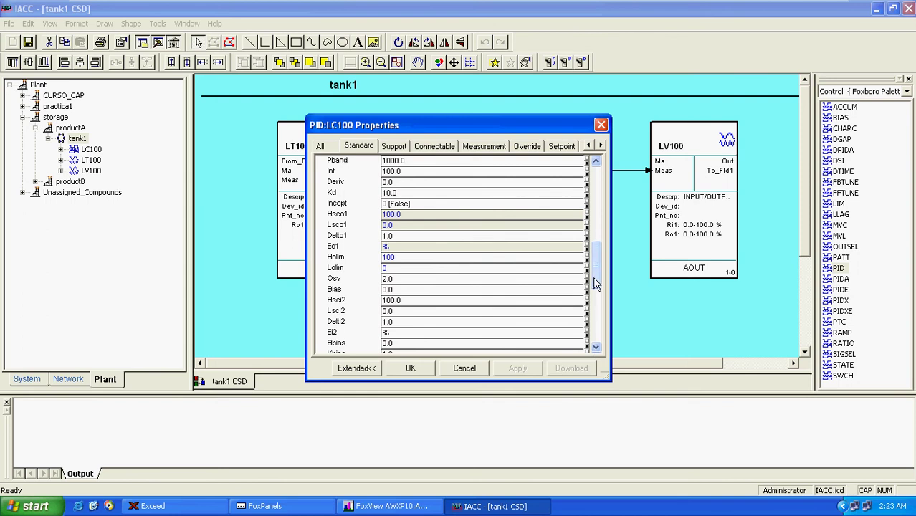
scroll(595, 274, up, 4)
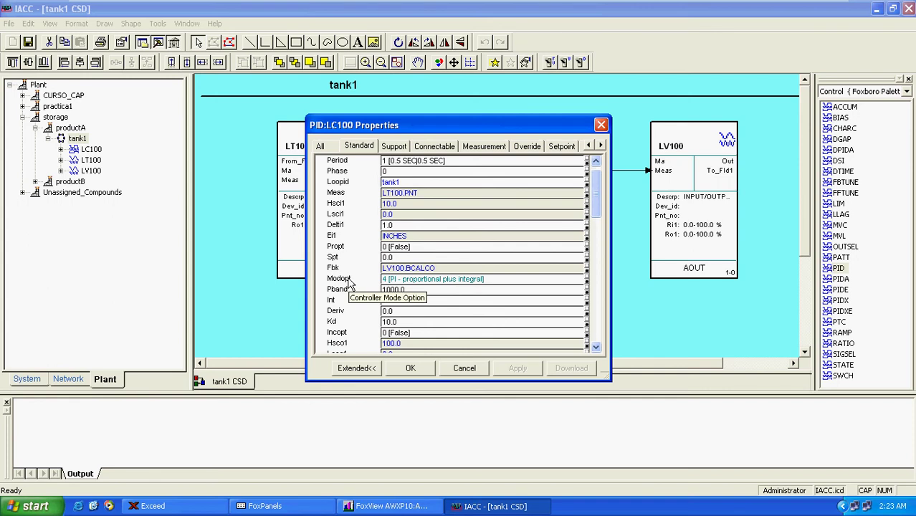
scroll(399, 229, up, 1)
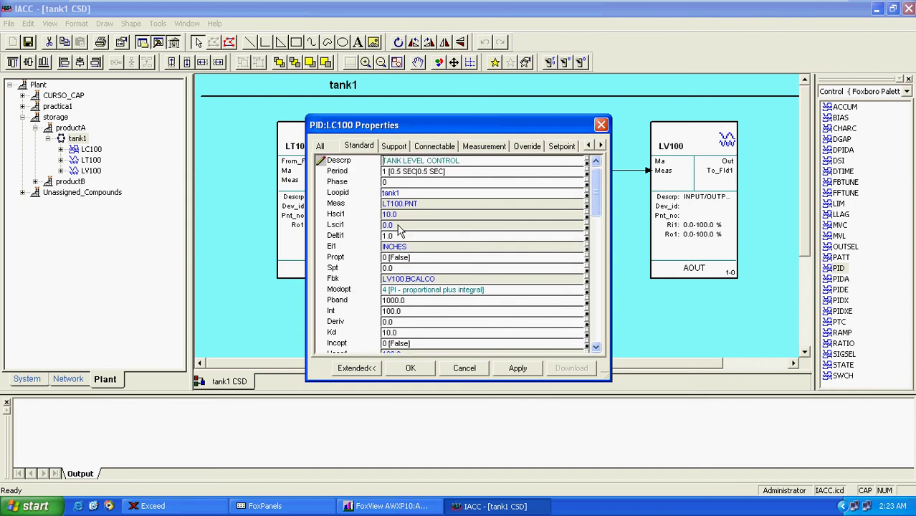
Set the LC100 block's Delti1 to 0.1 and its setpoint Spt to 5.0
click(399, 230)
key(BackSpace)
text(0.1)
click(390, 268)
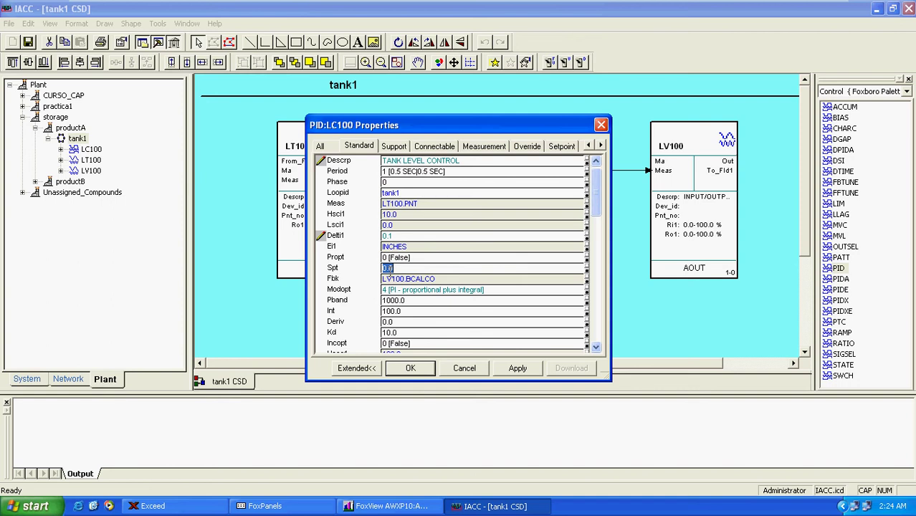
key(BackSpace)
text(5.0)
Tune the LC100 controller with a Pband of 30 and an Int of 0.2
click(406, 301)
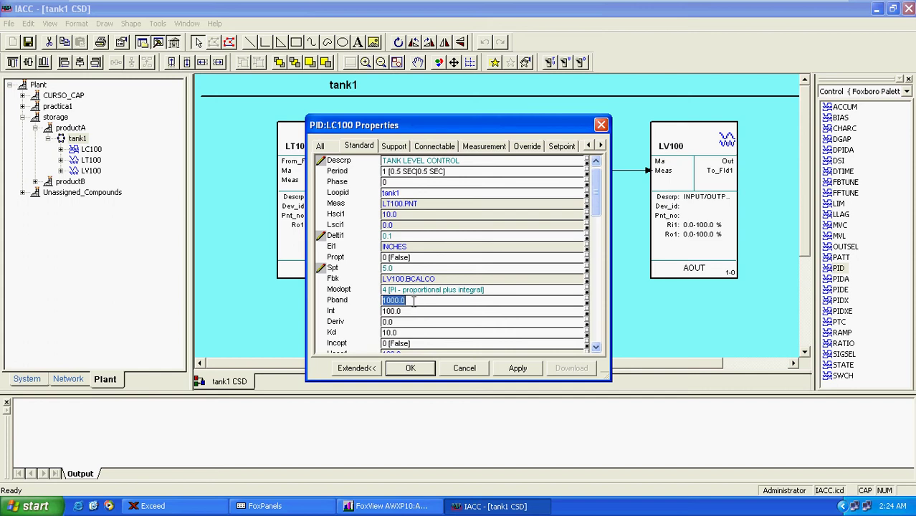
key(BackSpace)
text(30)
key(Tab)
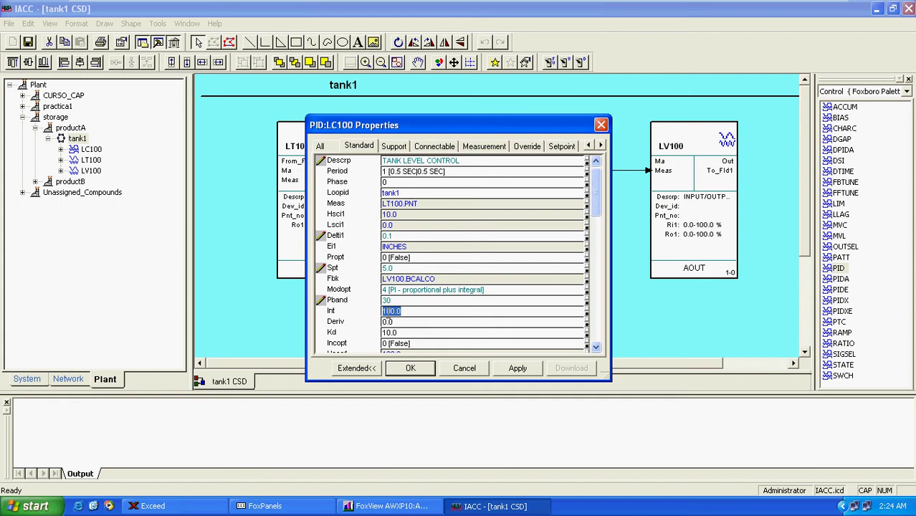
key(BackSpace)
text(.2)
click(419, 322)
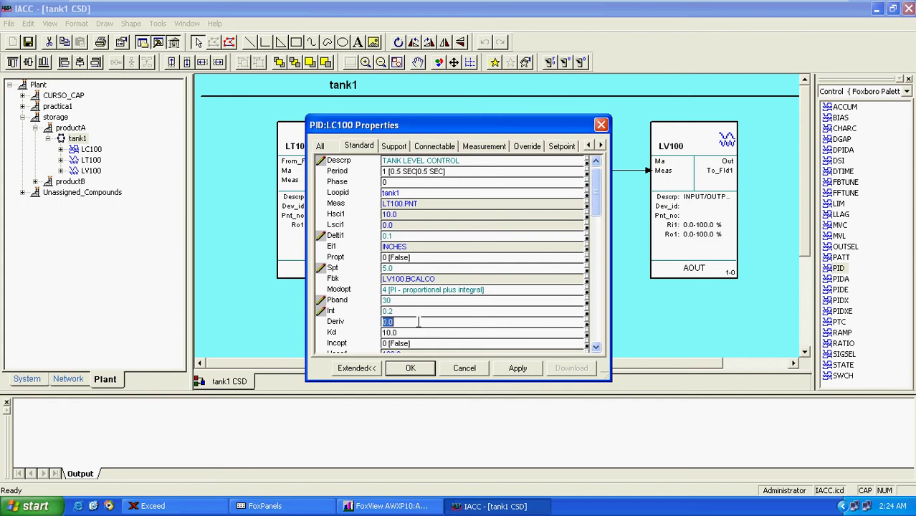
Apply the LC100 controller's parameter changes and close its properties
click(517, 368)
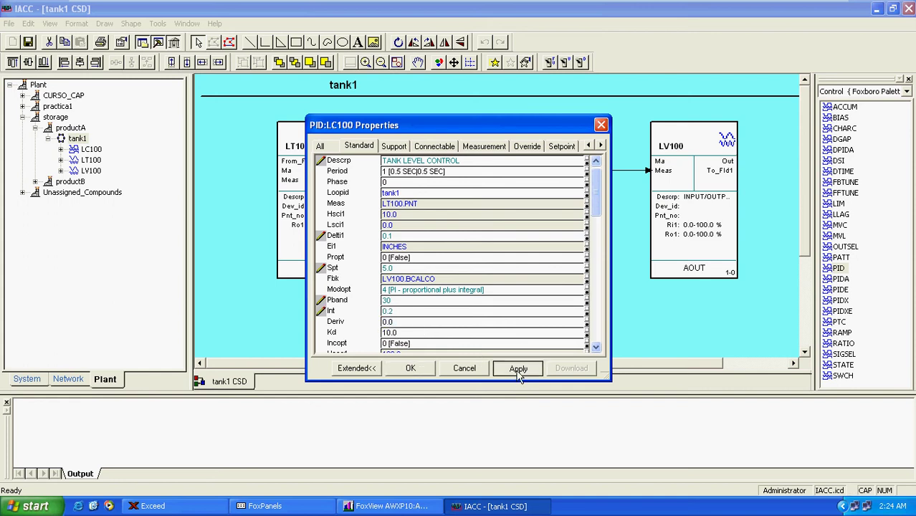
click(412, 368)
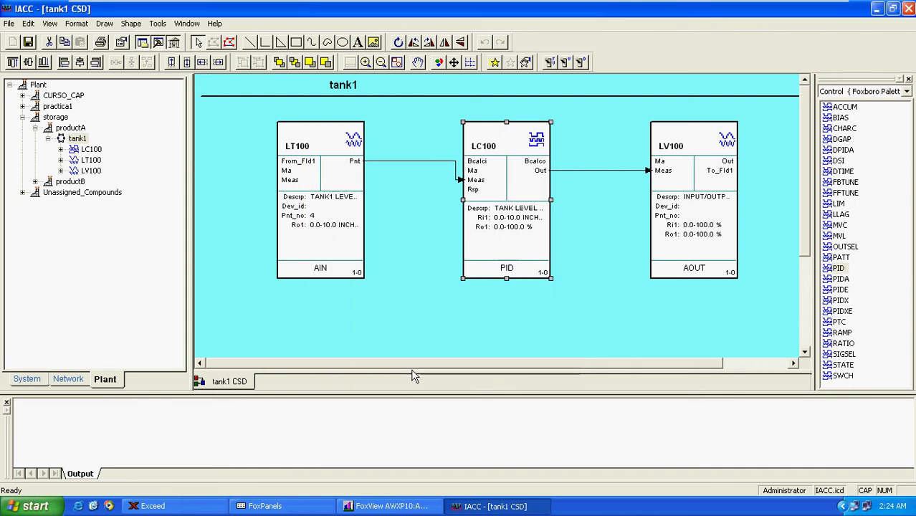
Open the LV100 AOUT block's properties and replace its Descrp text with INFLOW VALVE POS
click(703, 183)
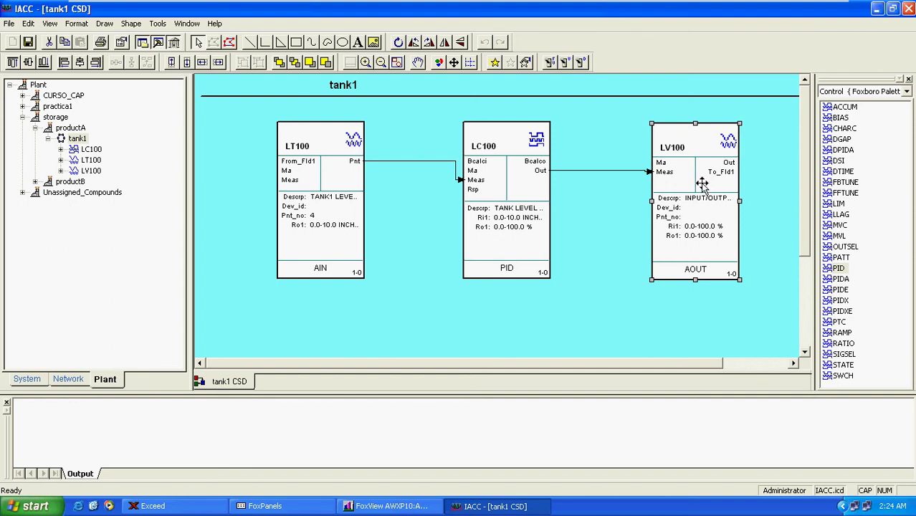
right_click(701, 184)
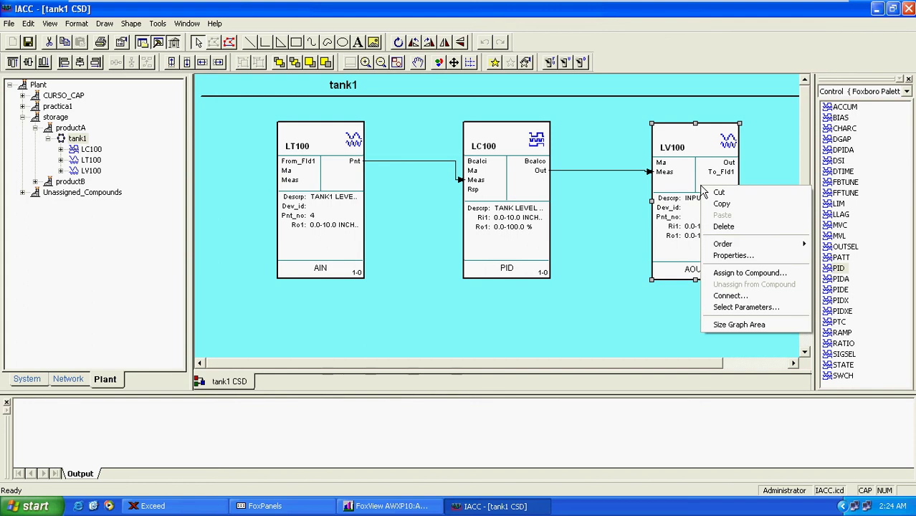
click(743, 256)
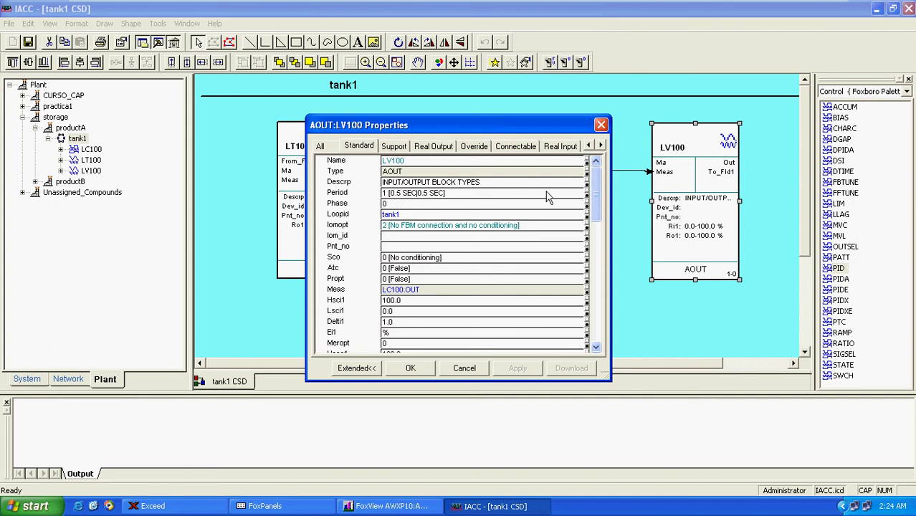
click(492, 181)
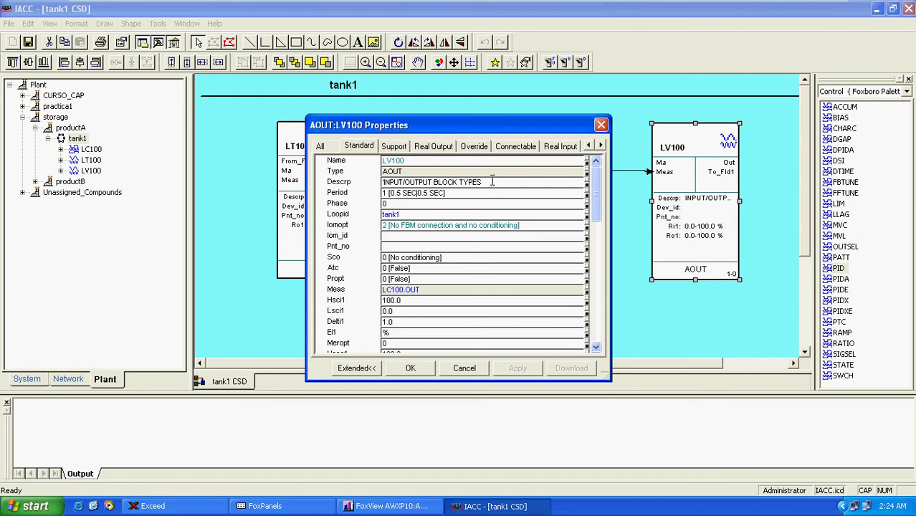
drag(477, 181, 337, 208)
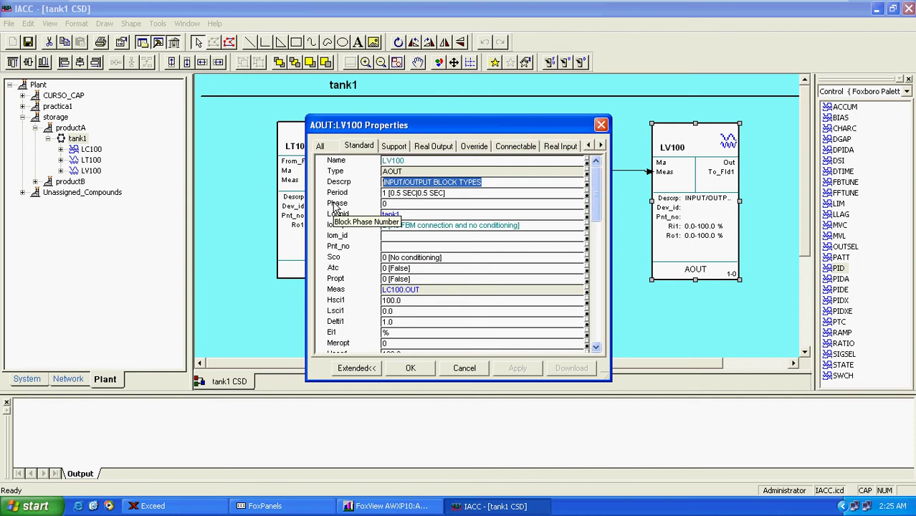
key(Delete)
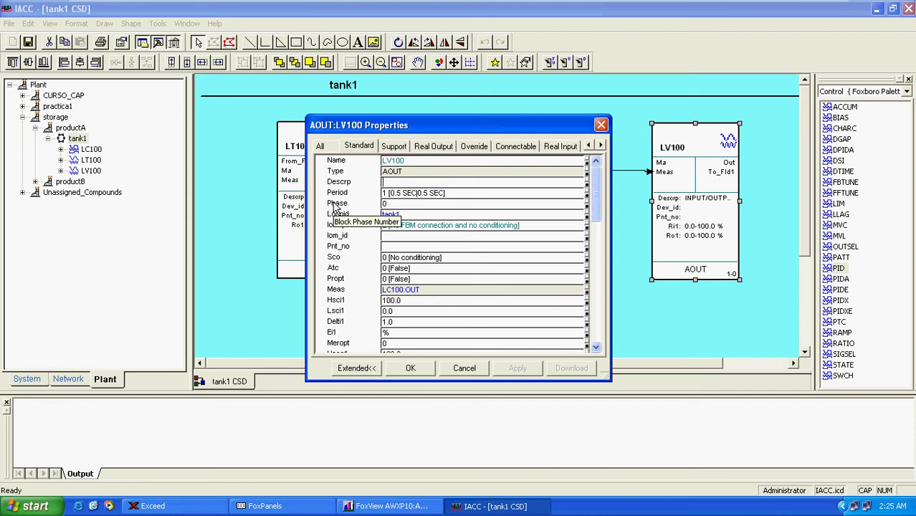
text(INFLOW)
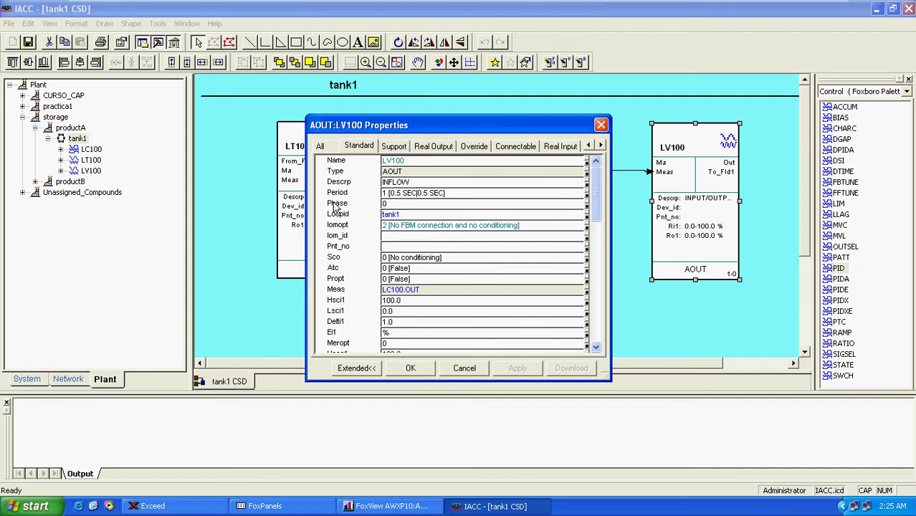
text( VALVE POS)
Assign the LV100 block's output hardware with Iom_id AIO001 and Pnt_no 8
click(399, 235)
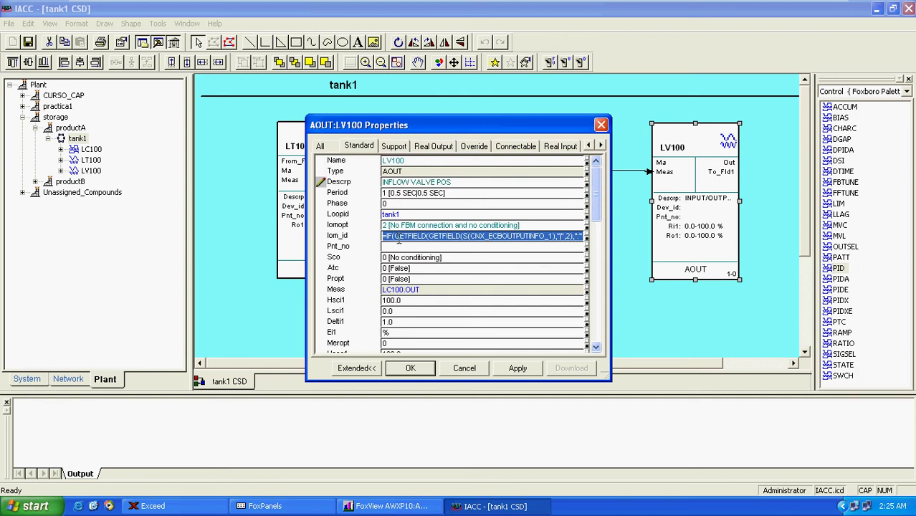
key(Delete)
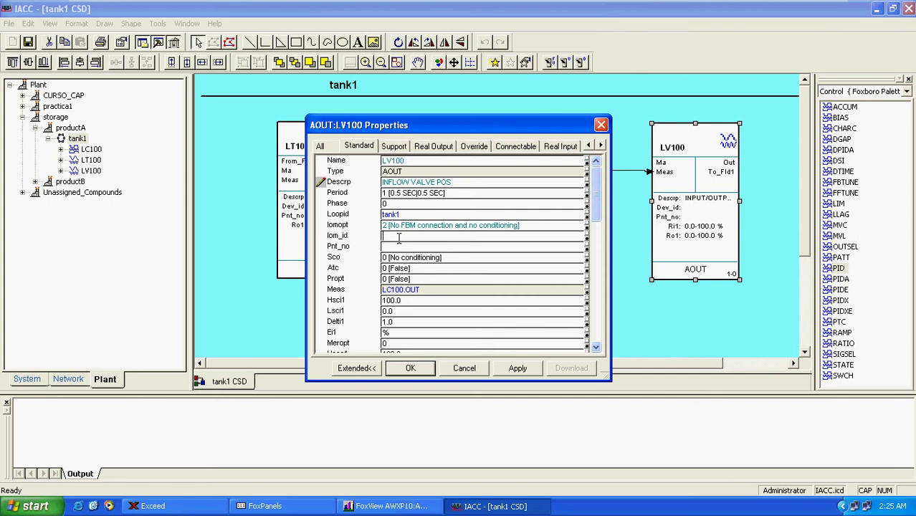
text(A)
text(IO)
text(0_1)
click(436, 246)
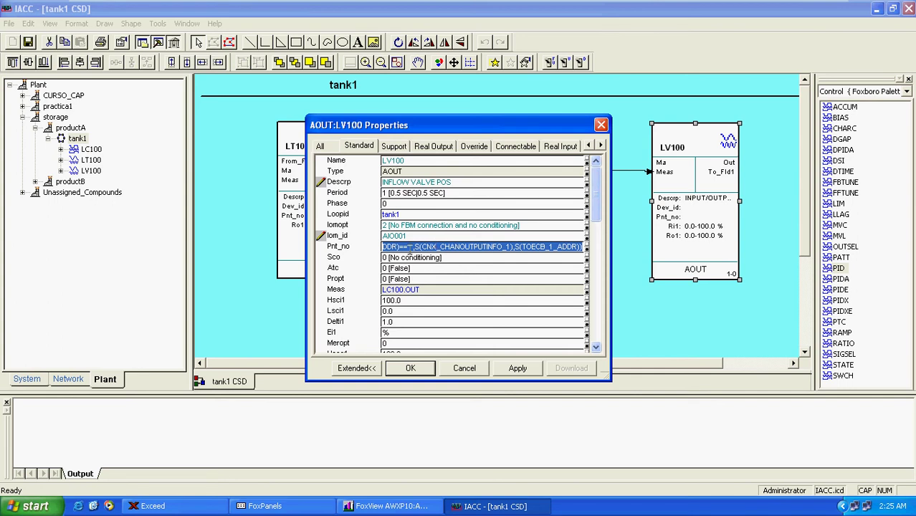
key(Delete)
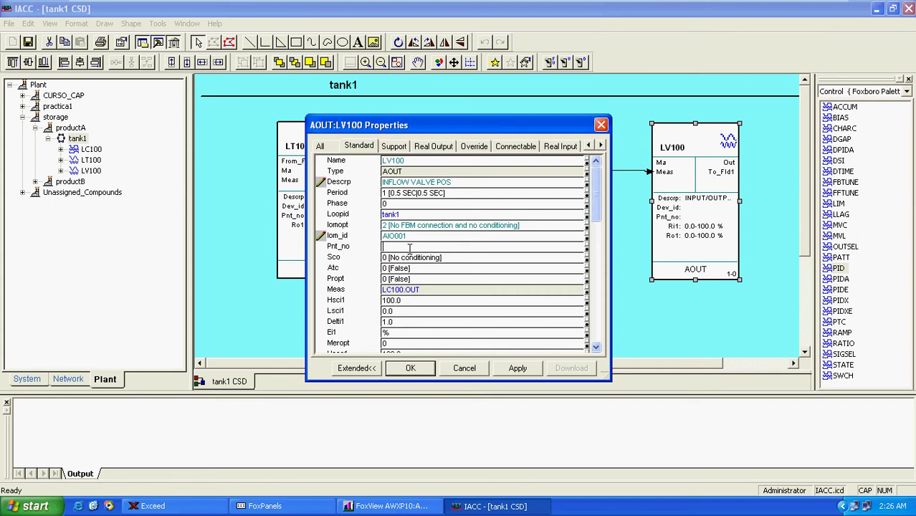
text(8)
Set the LV100 block's Sco signal conditioning to 3 [Inverse linear, 12800 to 64000 (20 to 100%)]
click(413, 255)
click(579, 258)
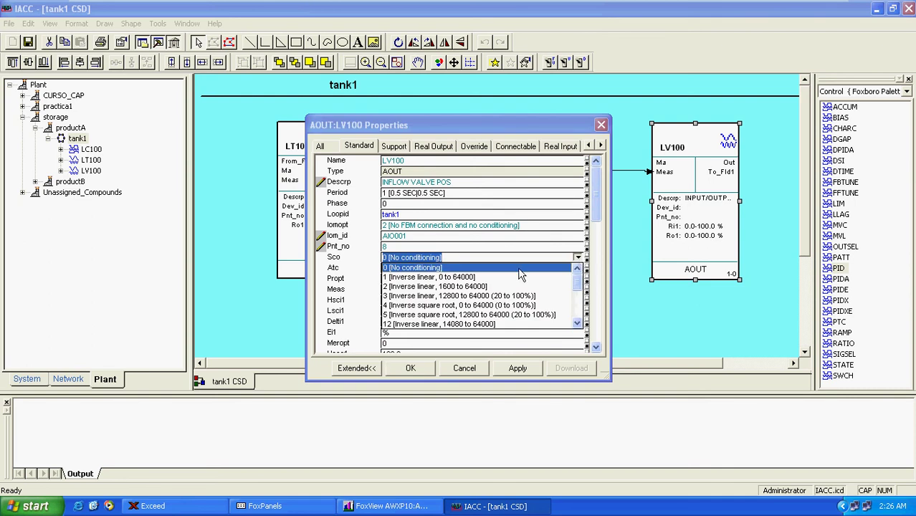
click(438, 296)
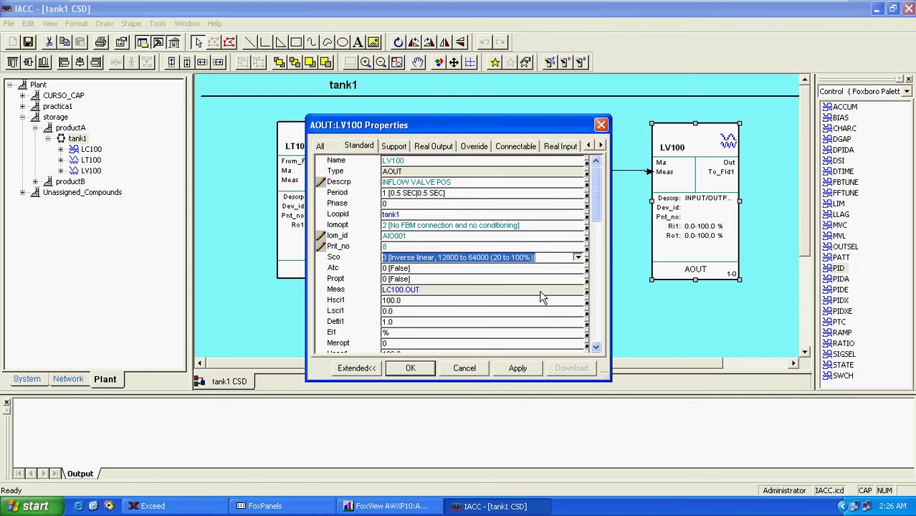
key(Tab)
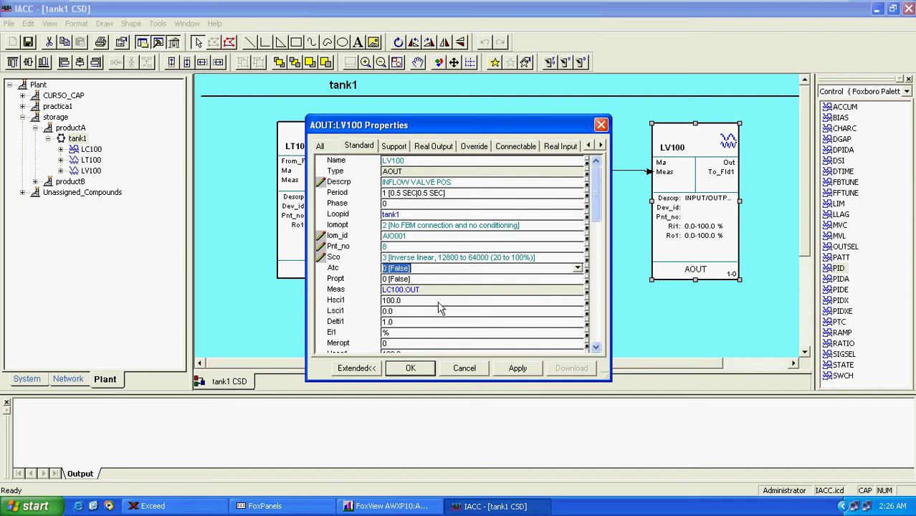
Choose 1 [Auto] for the LV100 block's Initma, and apply the block's parameter changes before closing its properties
click(595, 347)
click(595, 348)
click(595, 347)
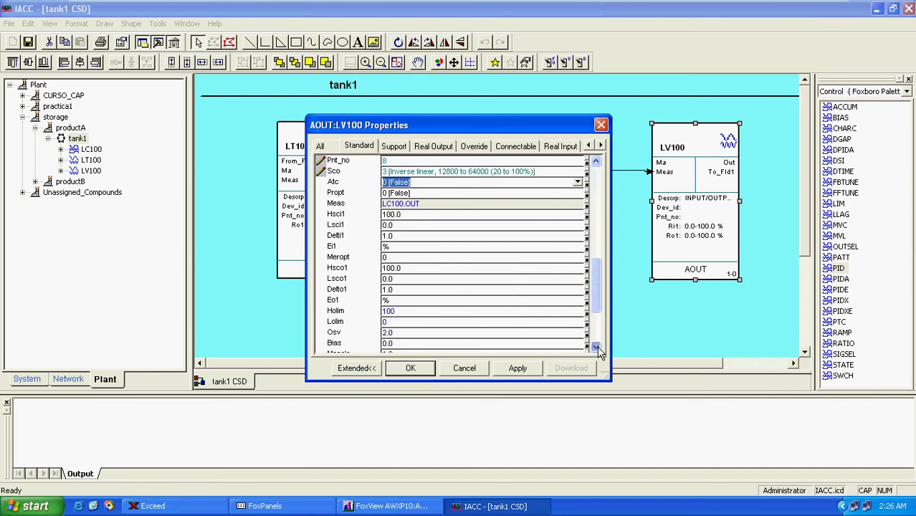
click(596, 348)
click(596, 347)
click(596, 347)
click(596, 347)
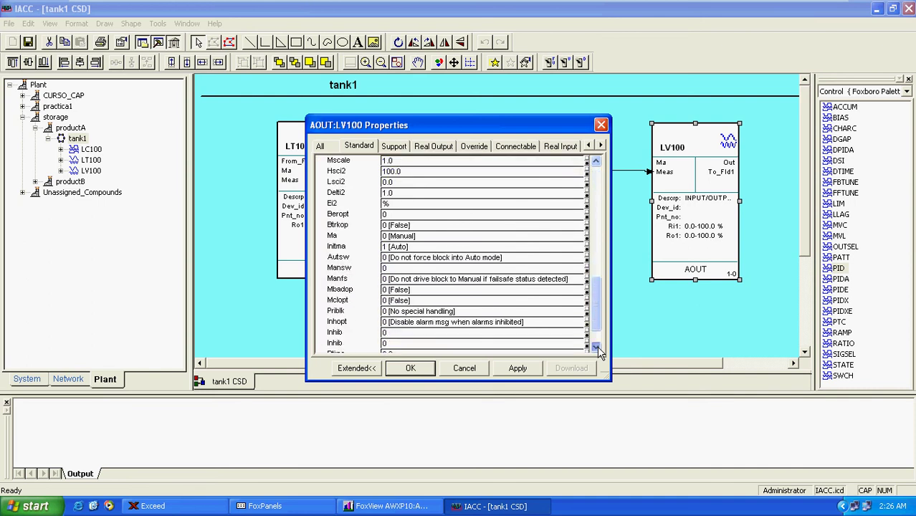
click(596, 348)
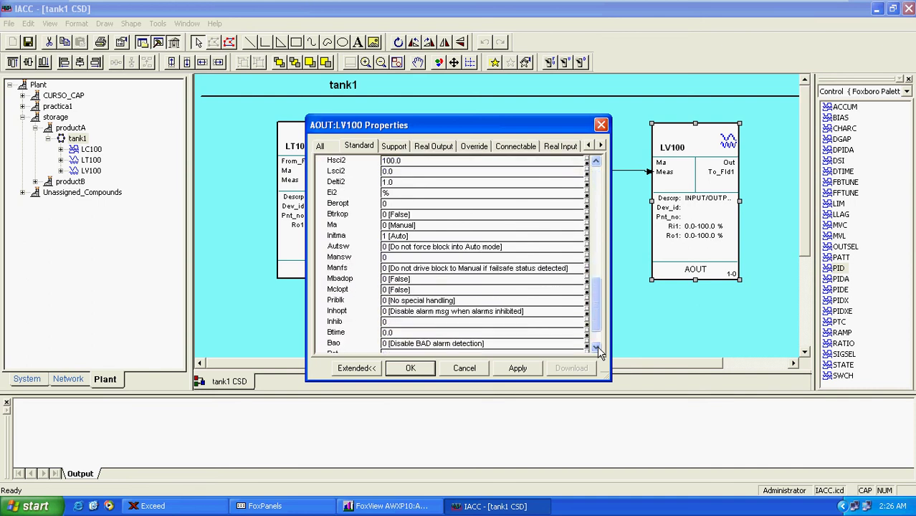
click(401, 236)
click(577, 236)
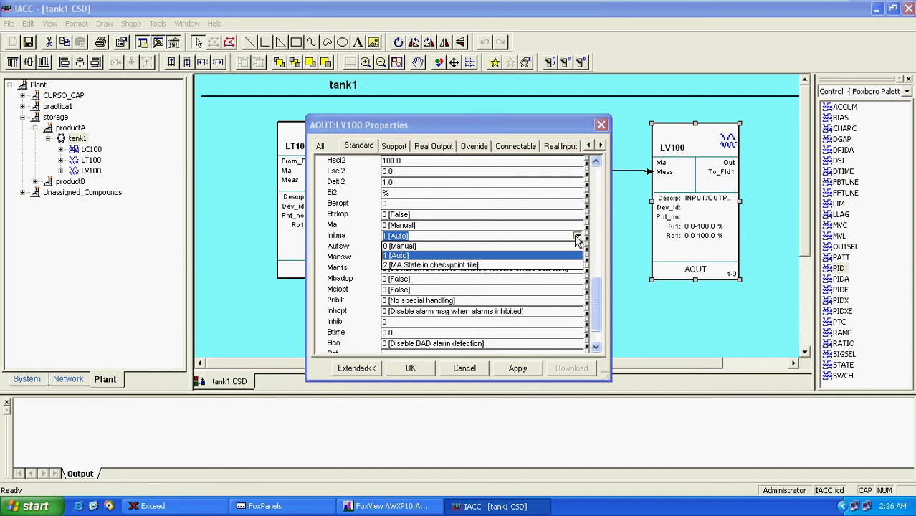
click(412, 256)
click(440, 246)
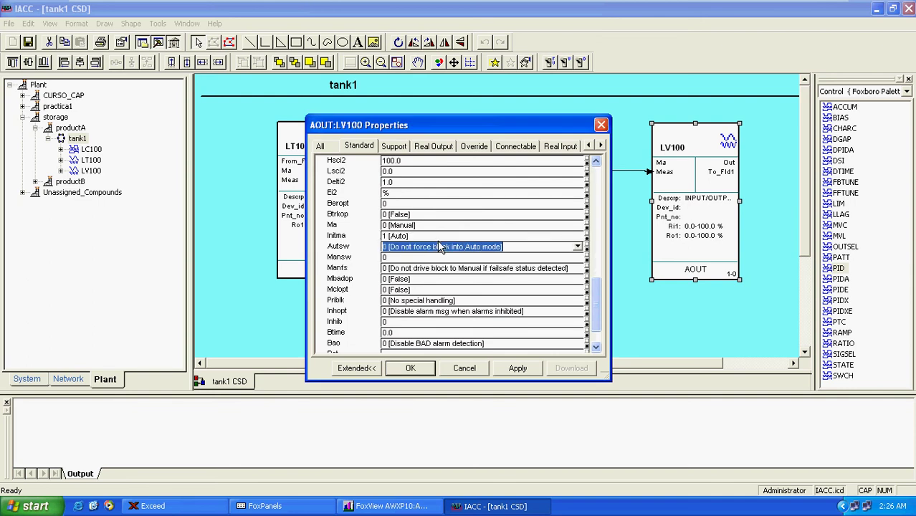
click(519, 368)
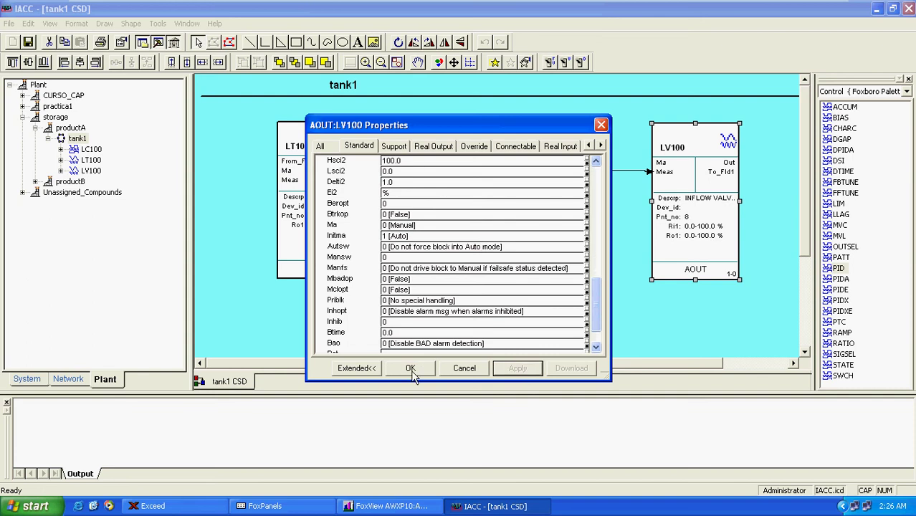
click(411, 368)
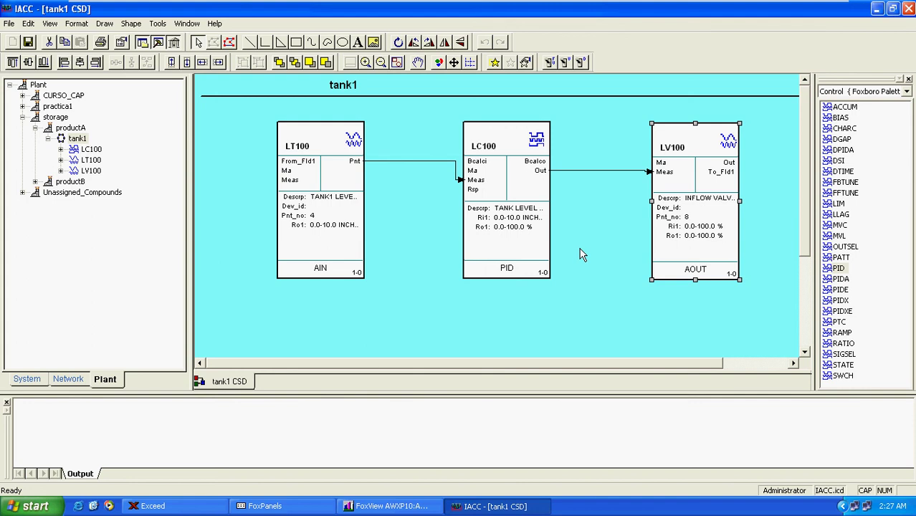
Reopen the LC100 PID block's properties and display its alarm parameters
drag(498, 195, 498, 196)
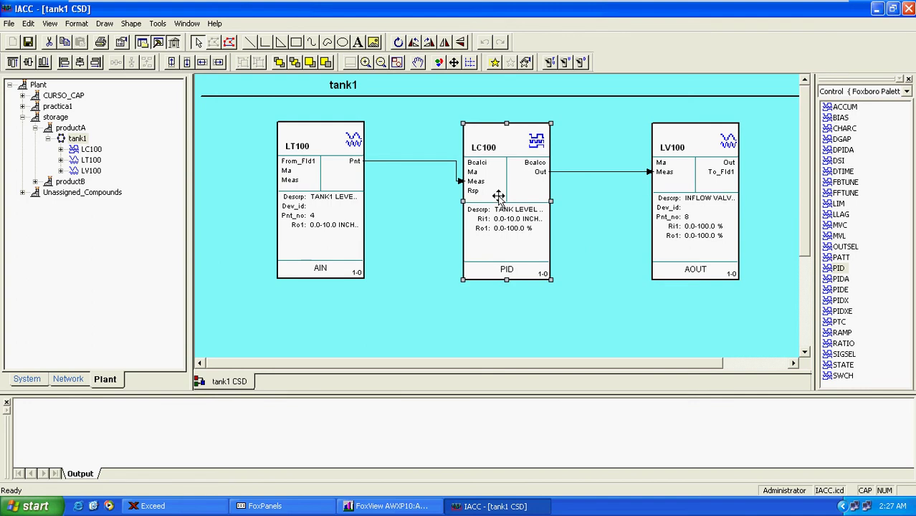
right_click(490, 206)
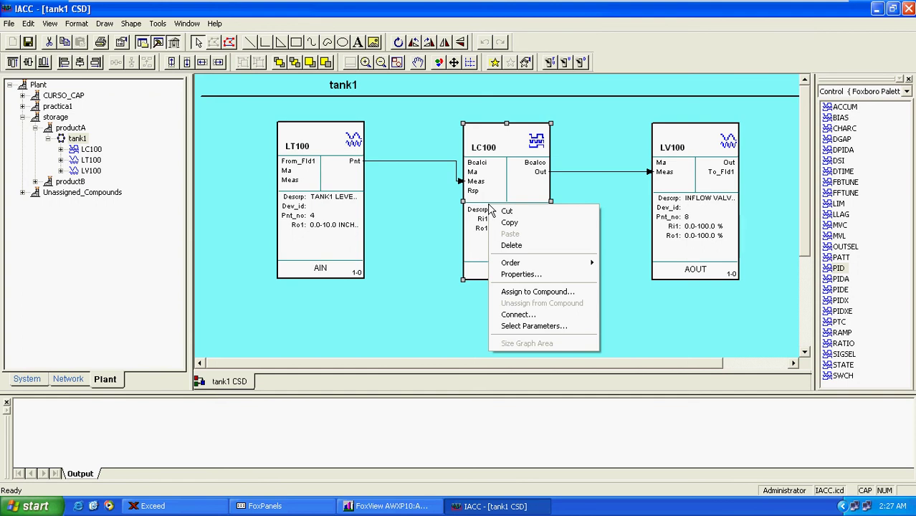
click(538, 277)
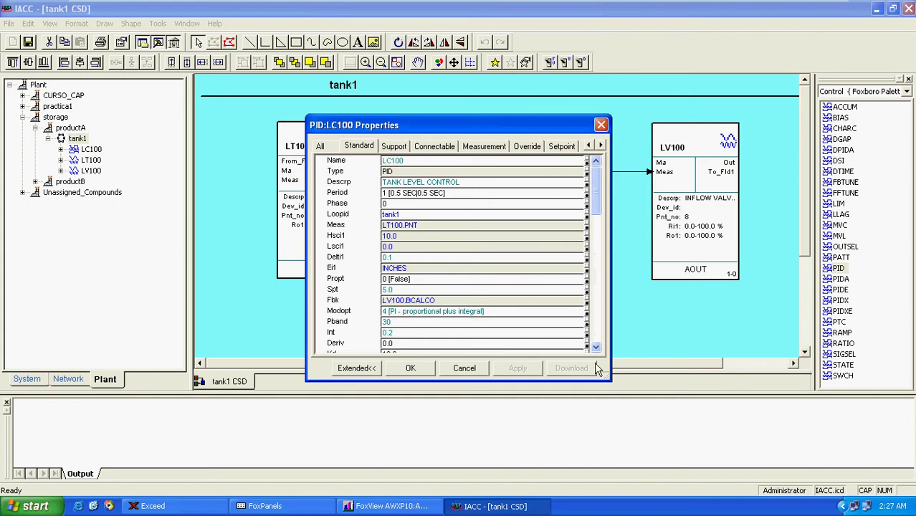
click(601, 146)
click(601, 145)
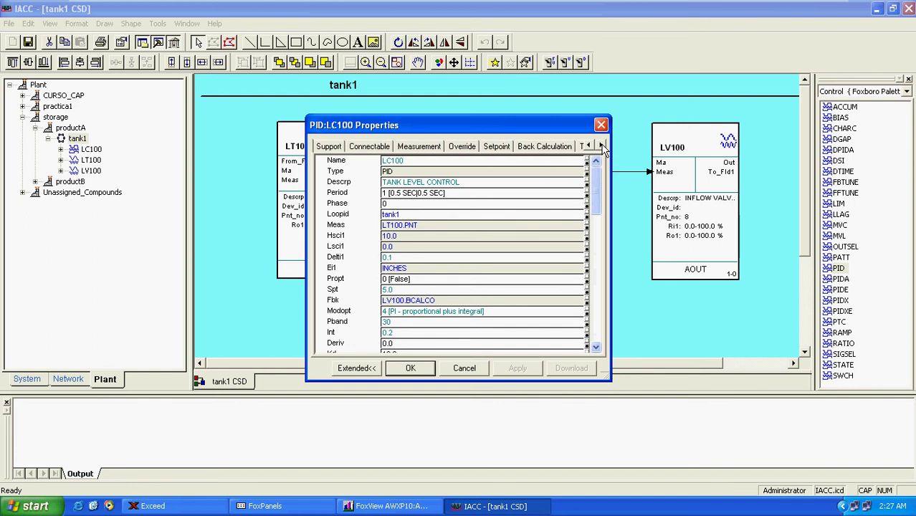
click(601, 146)
click(601, 146)
click(601, 145)
click(601, 145)
click(601, 146)
click(601, 146)
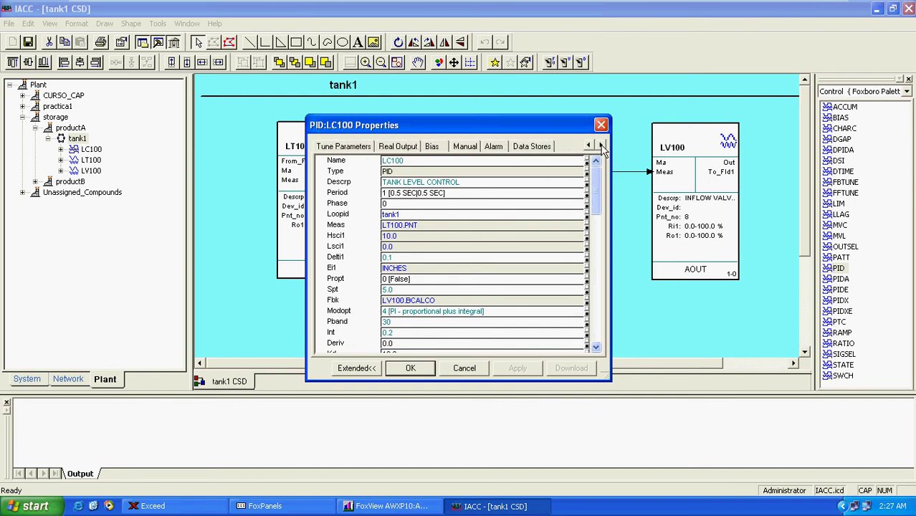
click(494, 149)
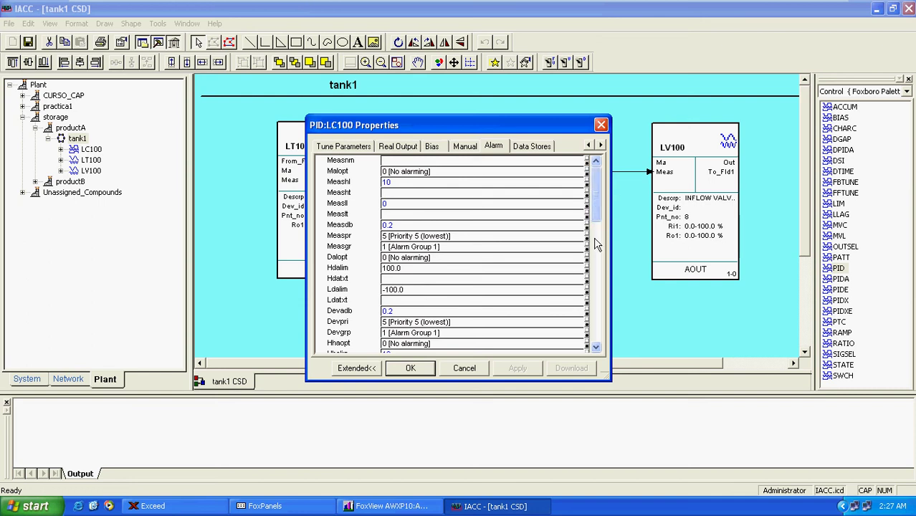
Examine the LC100 block's measurement, deviation, high-high/low-low and output alarm parameters, as well as its Manalm option for manual mode
click(596, 348)
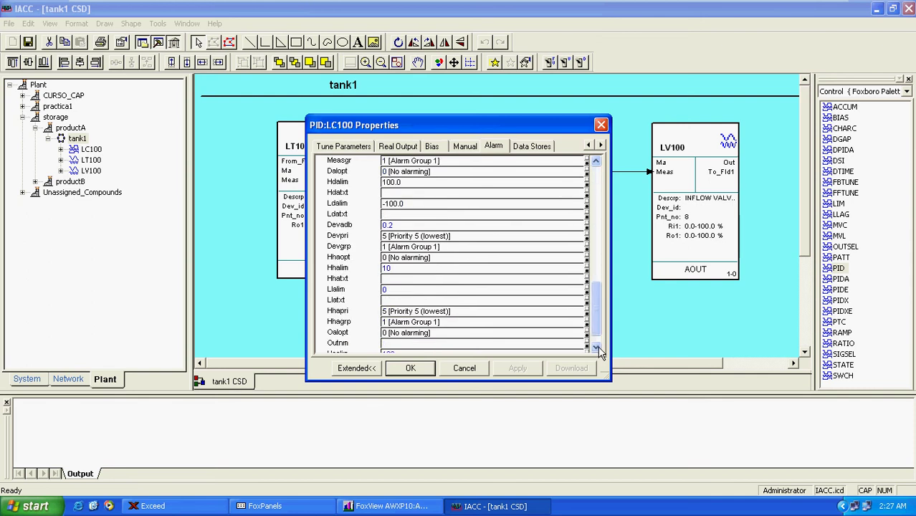
click(595, 348)
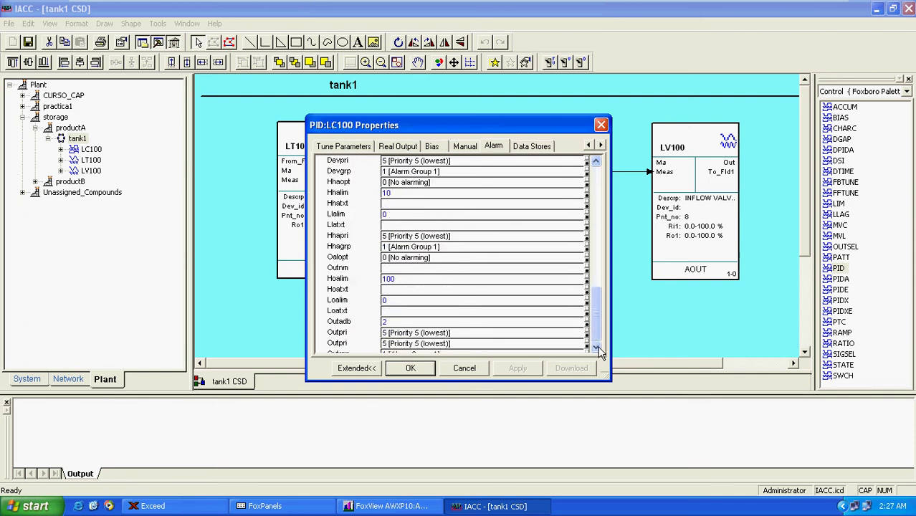
click(596, 163)
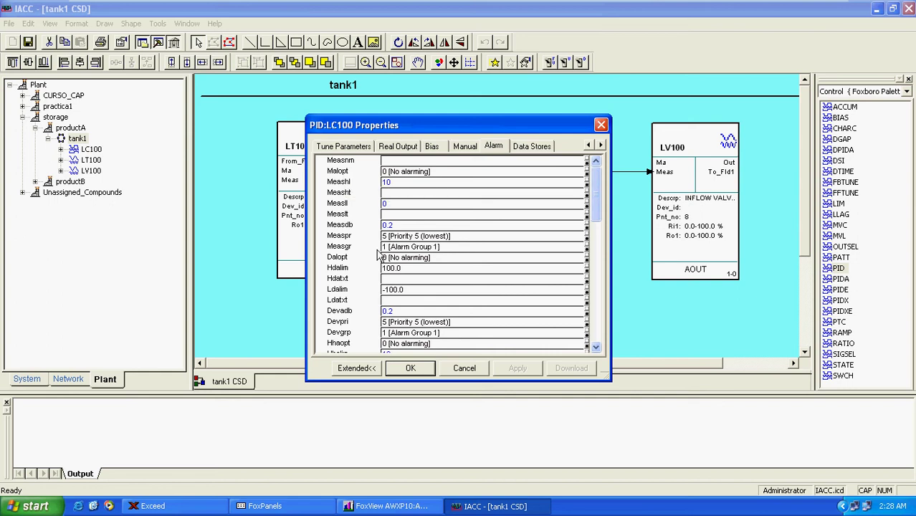
drag(596, 348, 597, 346)
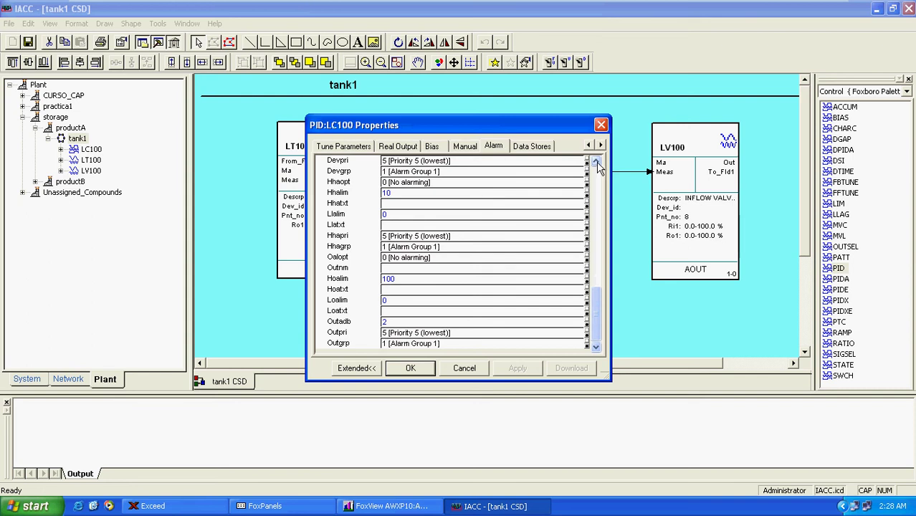
click(470, 148)
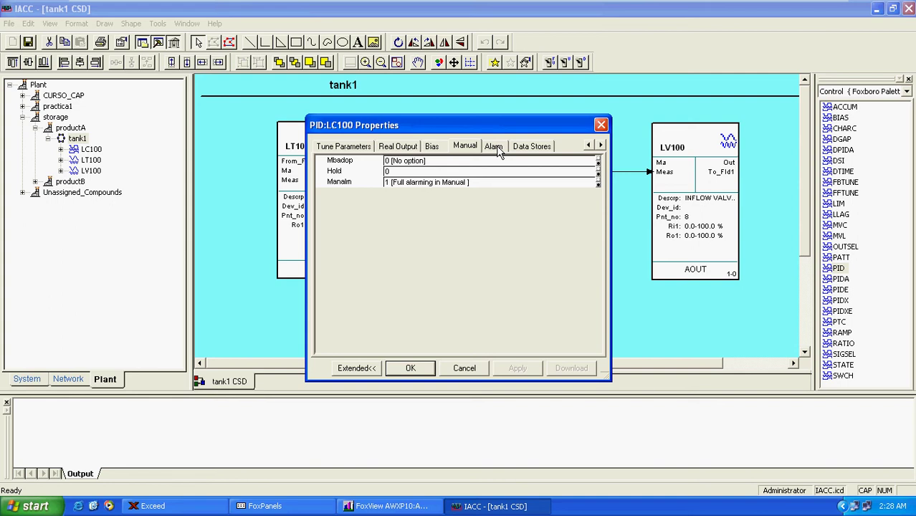
click(478, 182)
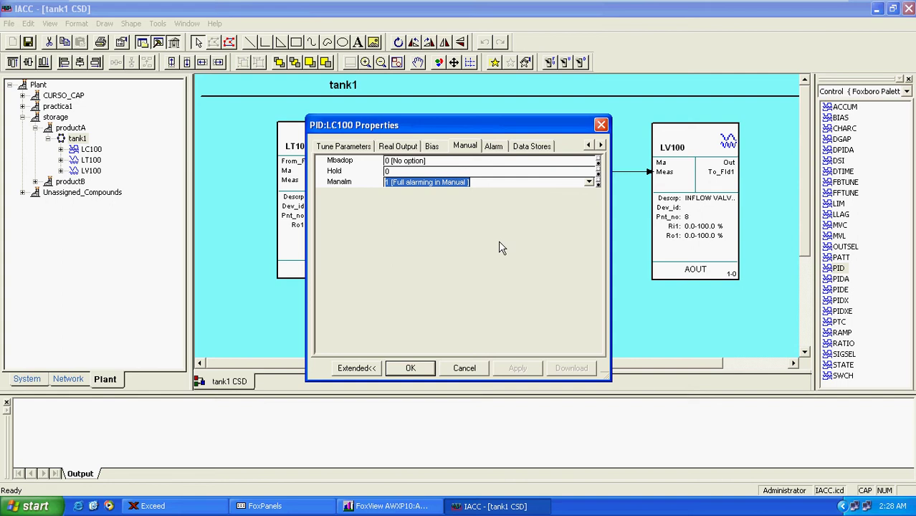
Return to the LC100 block's alarm parameters and enter TANK1 LEVEL as the Measnm measurement alarm name
click(494, 146)
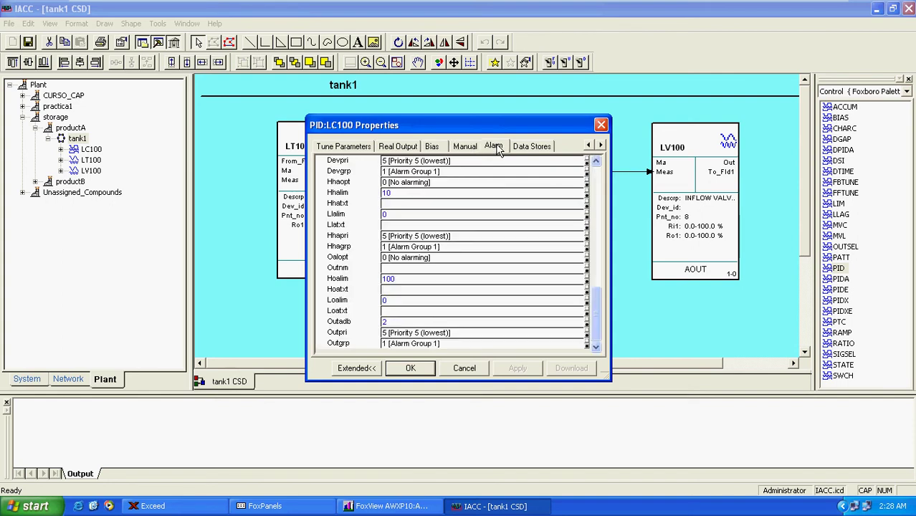
scroll(593, 330, up, 5)
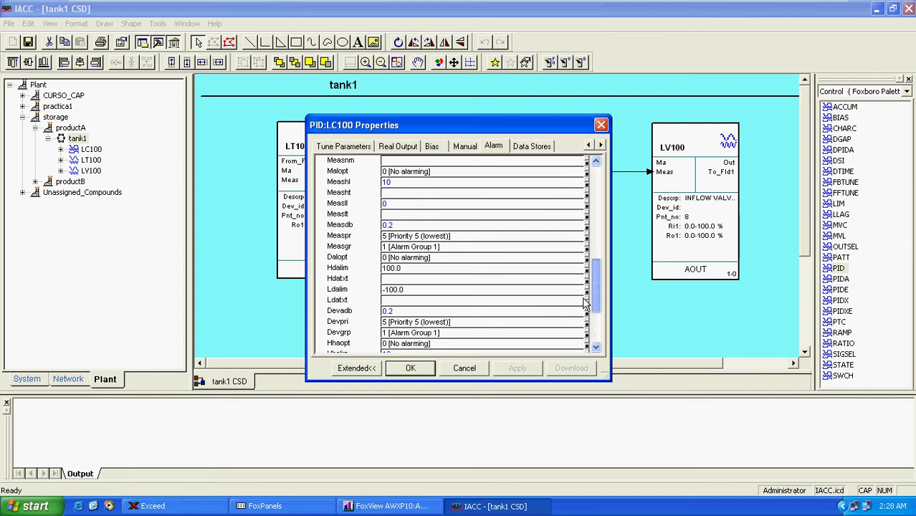
click(387, 160)
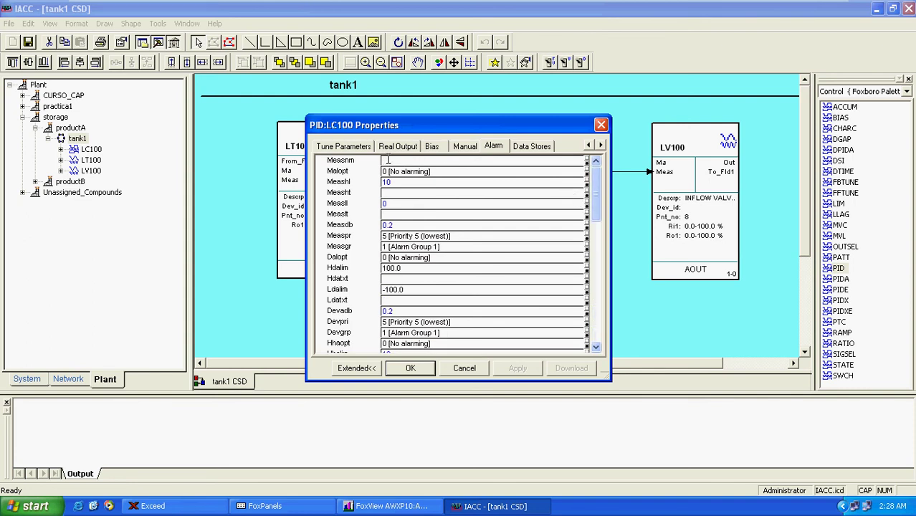
text(TANK1 LEVEL)
Set the LC100 block's Malopt measurement alarm option to 1 [High and Low measurement alarming]
click(417, 175)
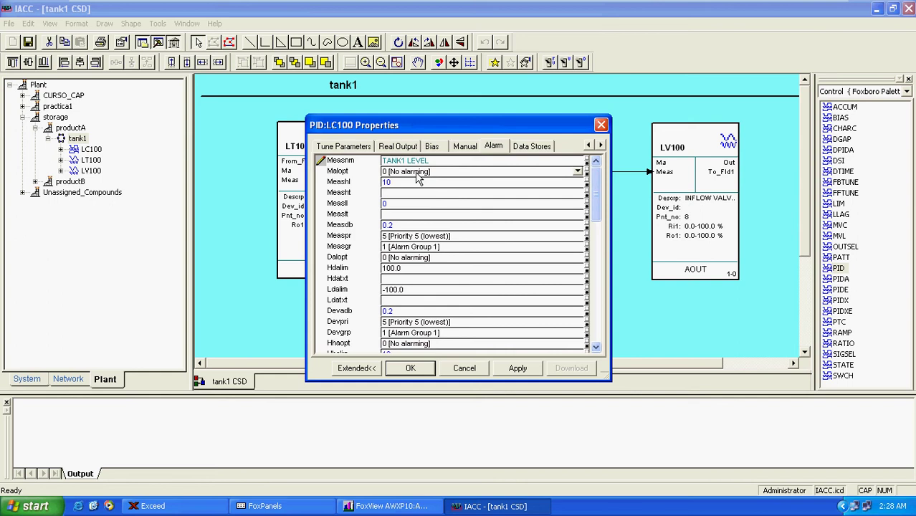
click(471, 175)
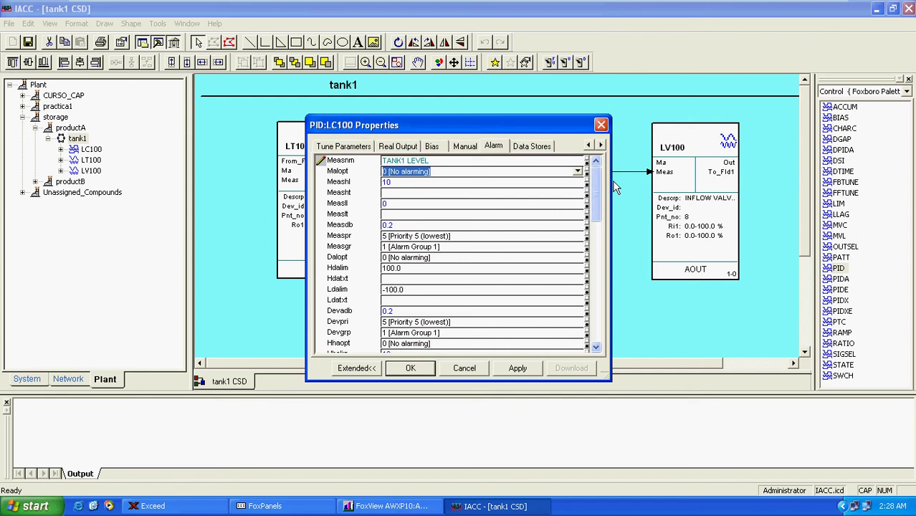
click(578, 172)
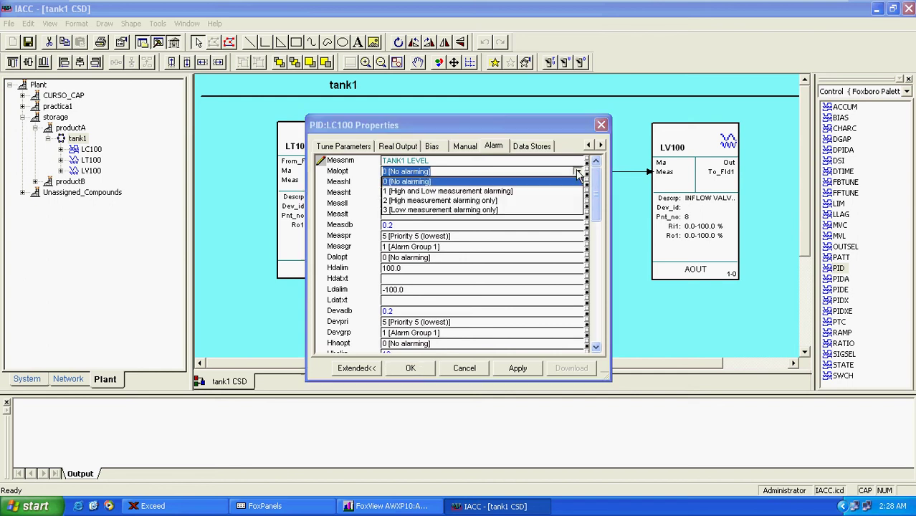
click(415, 191)
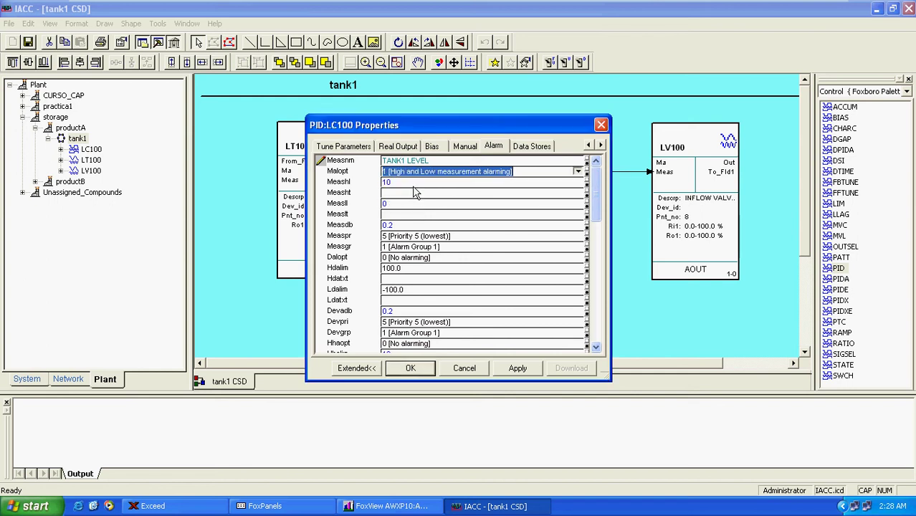
Keep the Meashl high measurement limit at 10 and enter LEVEL GETTING TOO HIGH as the Measht alarm text
click(412, 185)
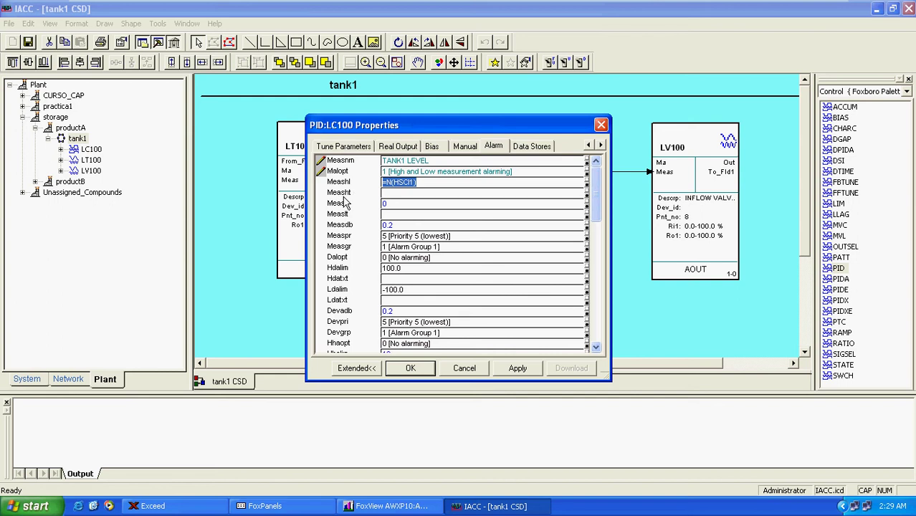
text(10)
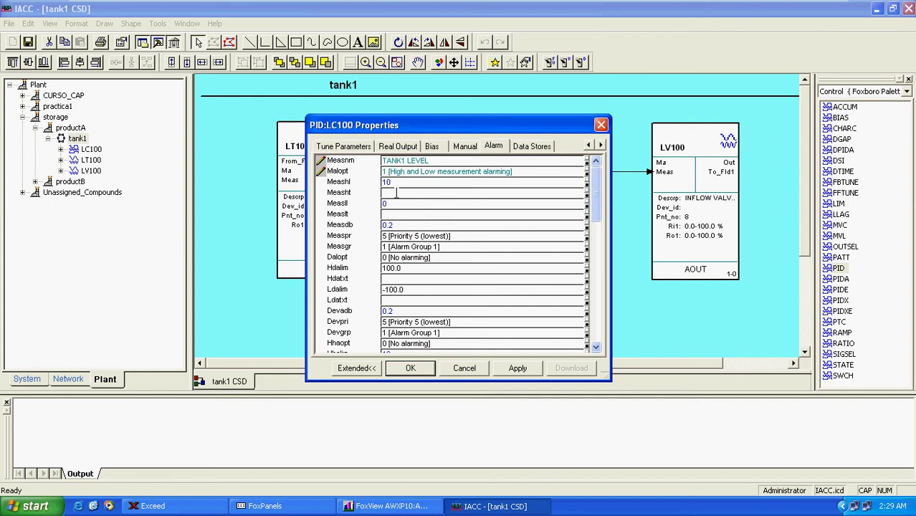
text(LEVEL GETTING TOO HI)
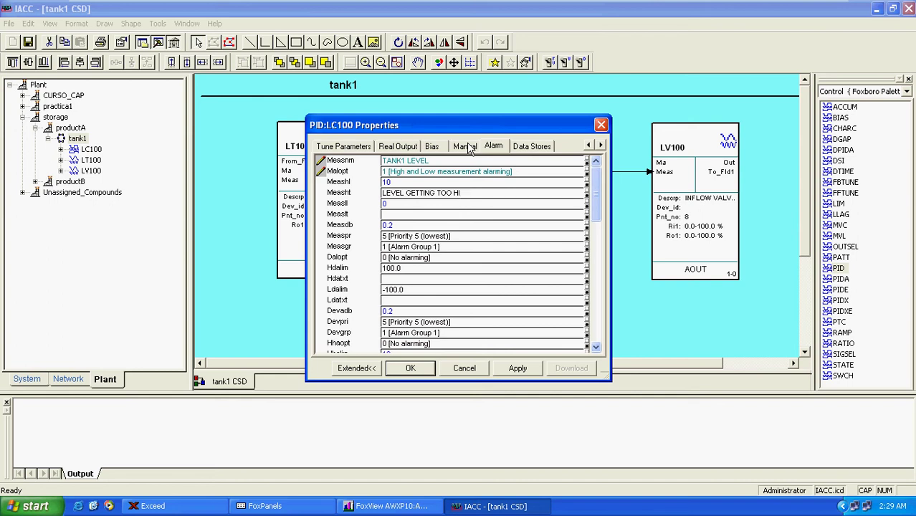
text(GH)
key(Tab)
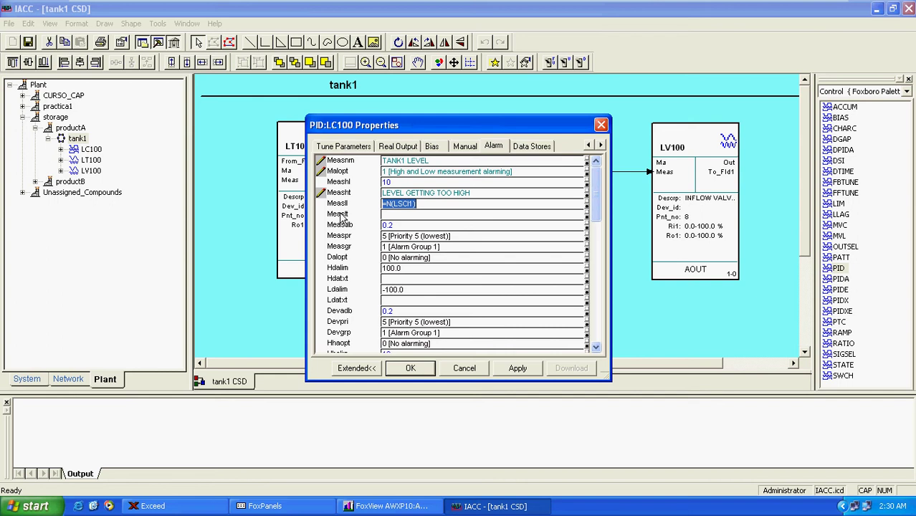
Keep the low measurement limit at 0 and enter LEVEL GETTING TOO LOW as the low measurement alarm text
text(0)
text(LEVE)
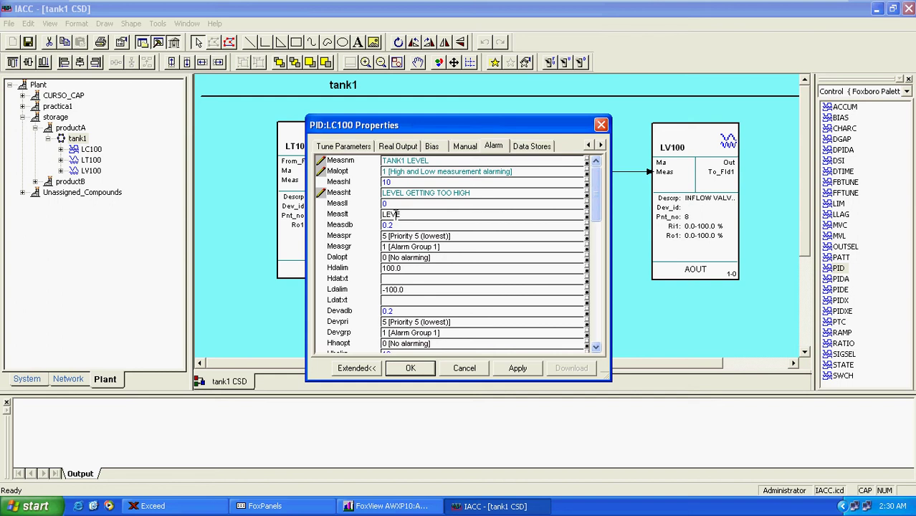
text(L GETTING TOO LOW)
key(Tab)
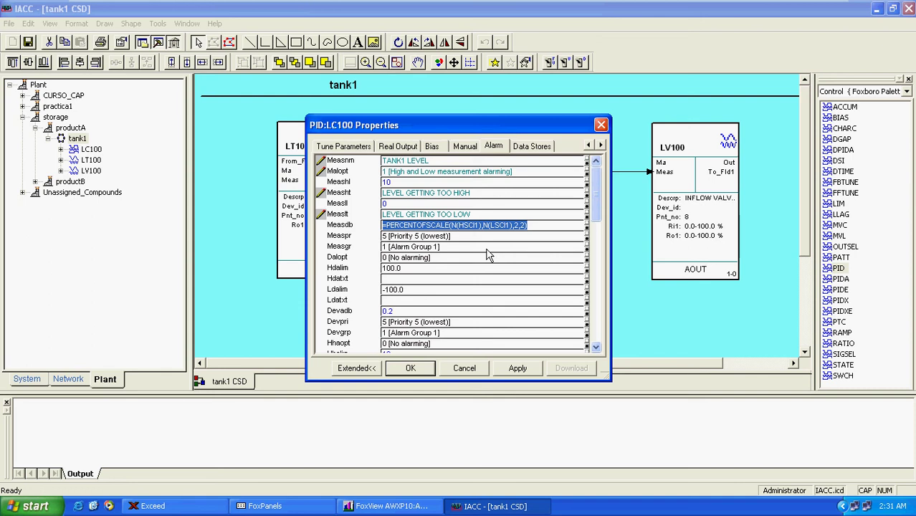
Set the LC100 block's Measdb measurement alarm deadband to 0.5 and its Measpr priority to 1 [Priority 1 (highest)]
key(Delete)
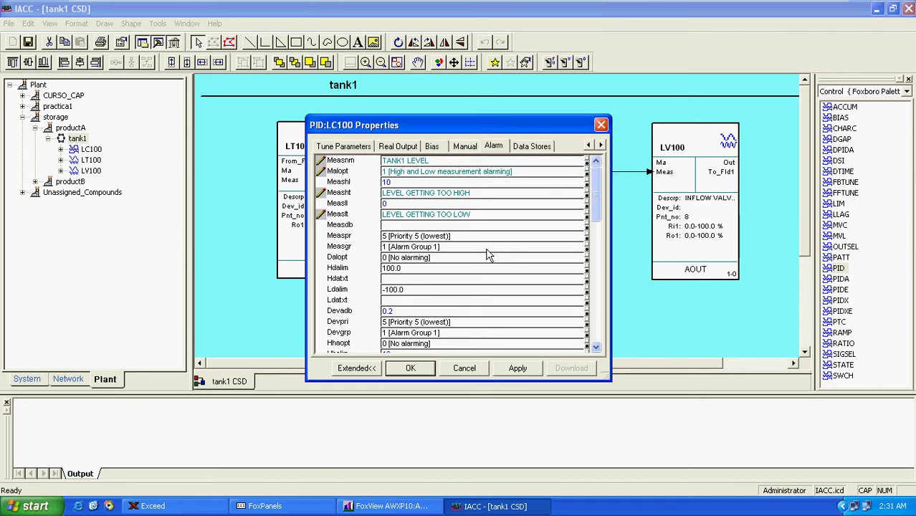
text(0.5)
key(Tab)
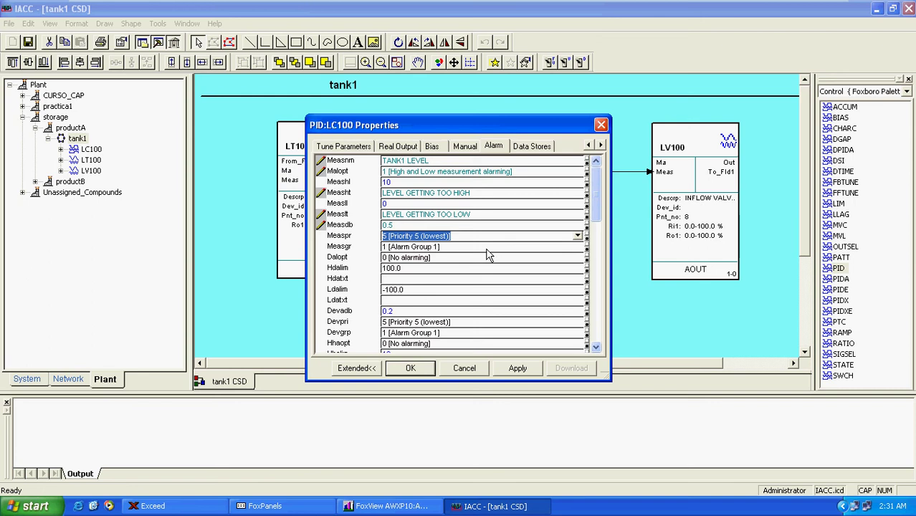
click(578, 235)
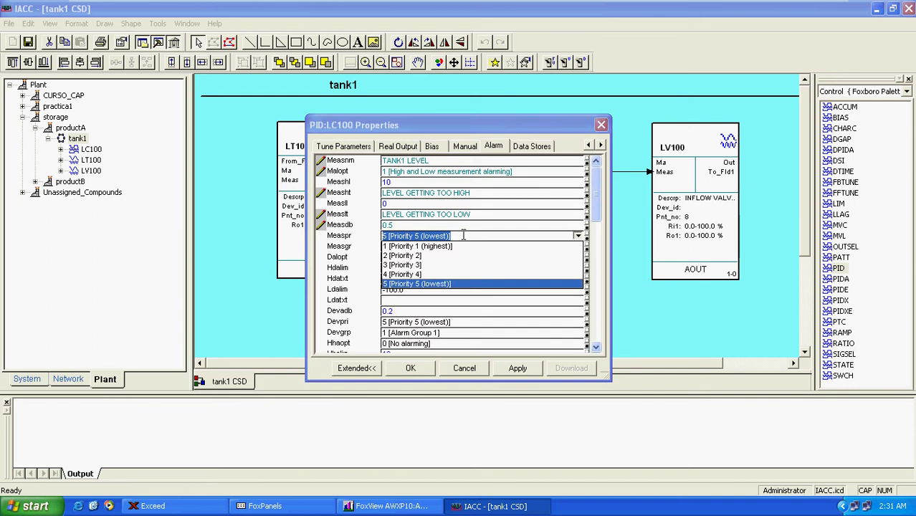
click(428, 247)
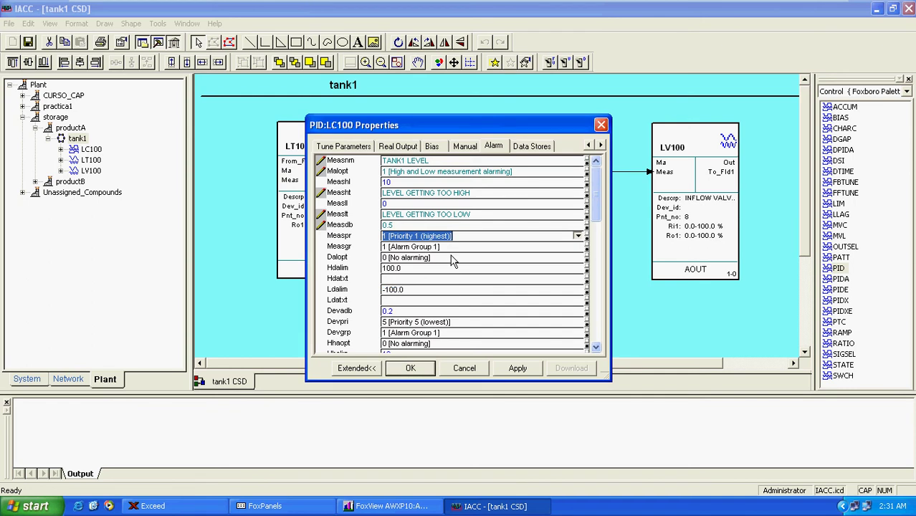
key(Return)
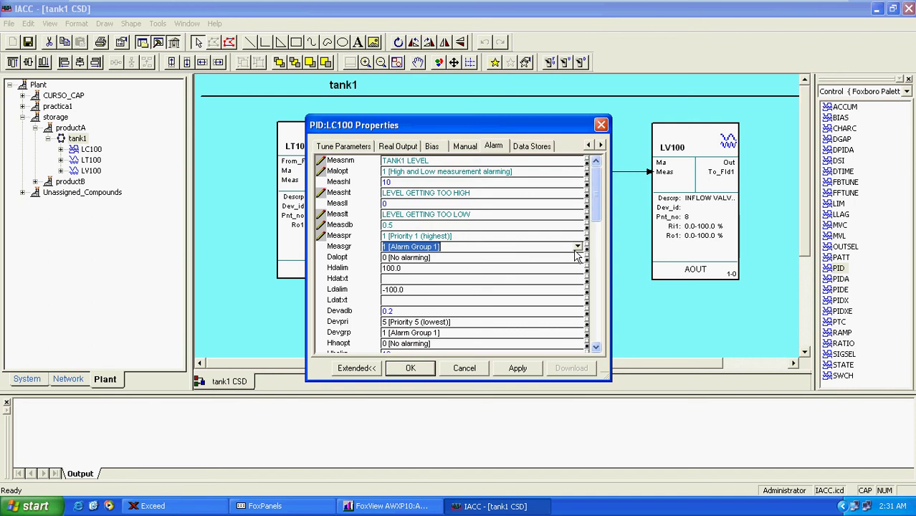
Keep Measgr at 1 [Alarm Group 1] and set the Dalopt deviation alarm option to 1 [High and Low deviation alarming]
click(578, 248)
click(428, 264)
click(449, 259)
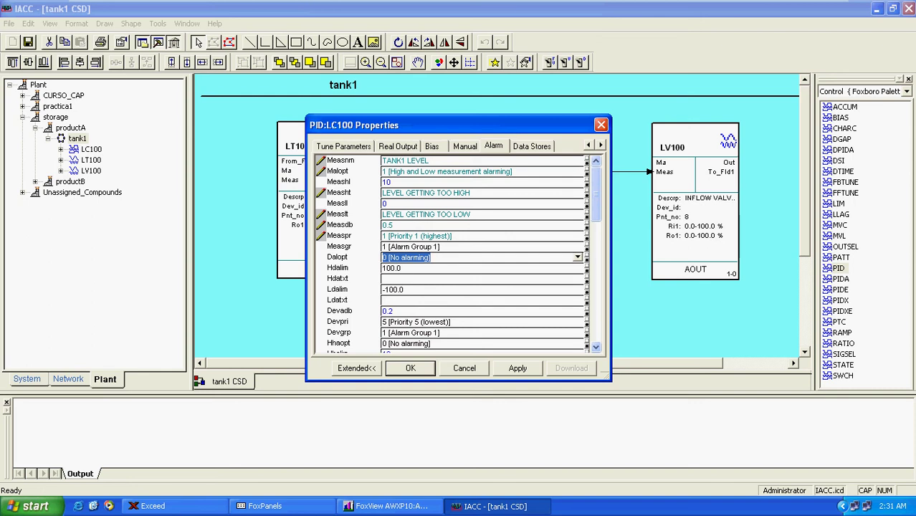
click(578, 257)
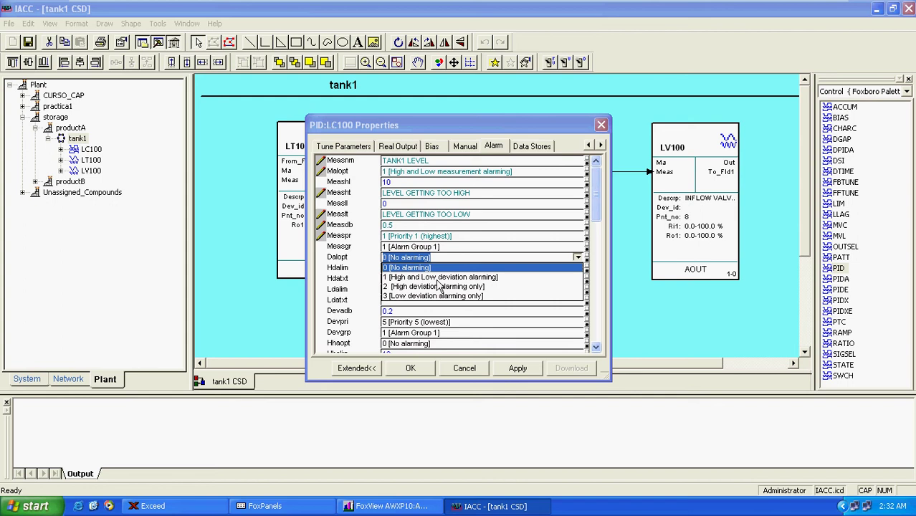
click(441, 277)
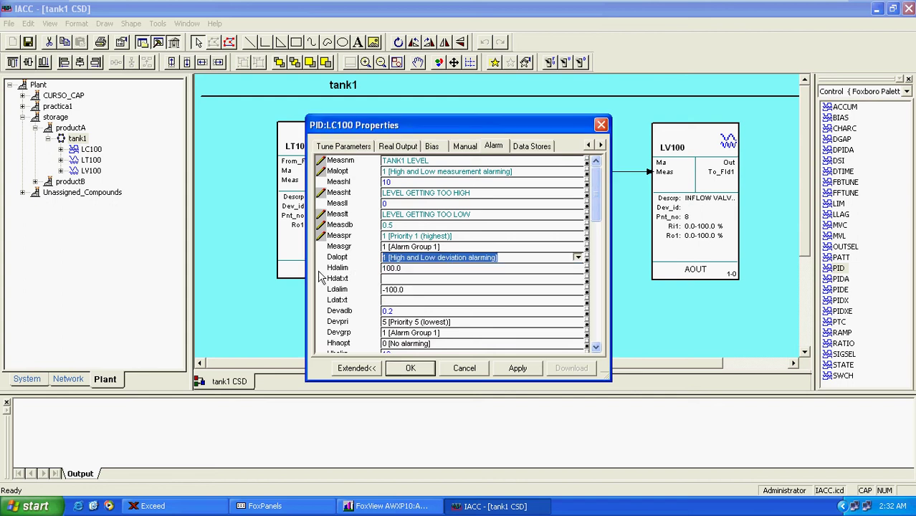
key(Tab)
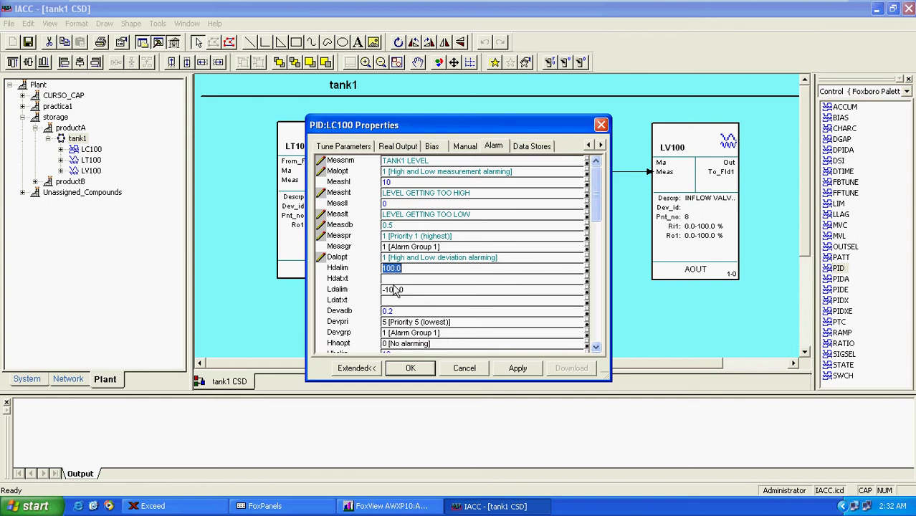
Enter LEVEL TOO FAR ABOVE SPT as the Hdatxt high deviation alarm text
click(395, 280)
text(LEVEL TOO)
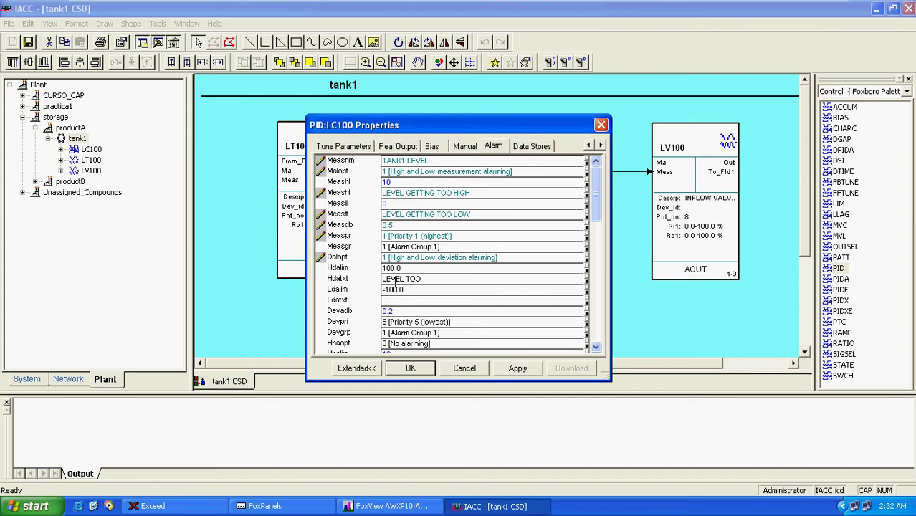
text( FAR ABOVE SPT)
click(398, 288)
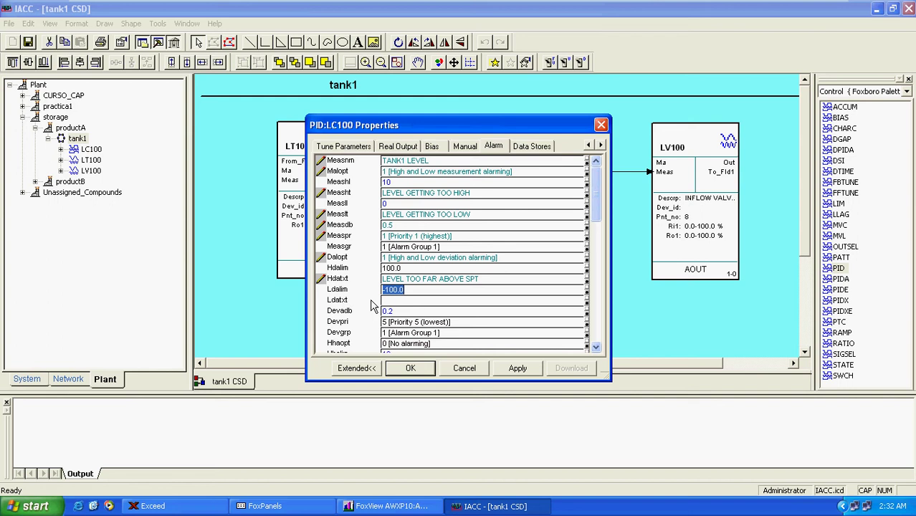
Enter LEVEL TOO FAR BELOW SPT as the Ldatxt low deviation alarm text
click(389, 300)
text(LEVEL )
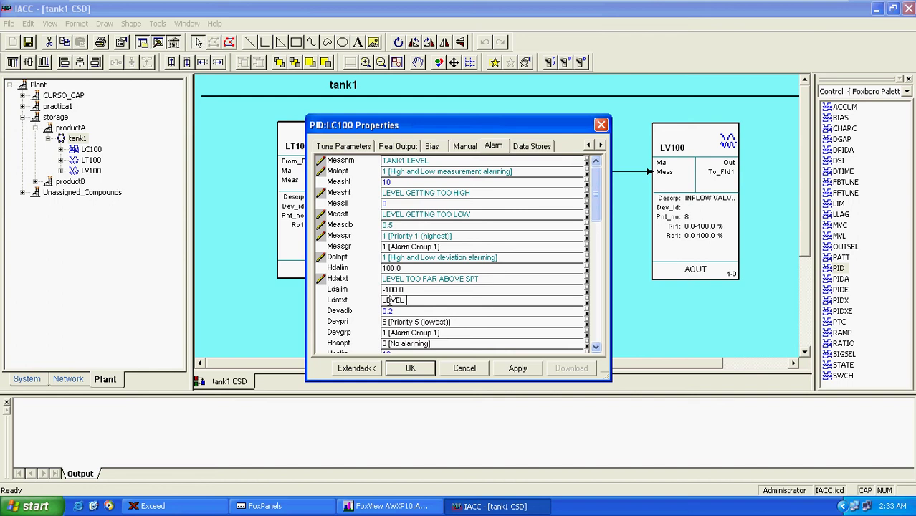
text(TOO FAR BELOW SPT)
key(Return)
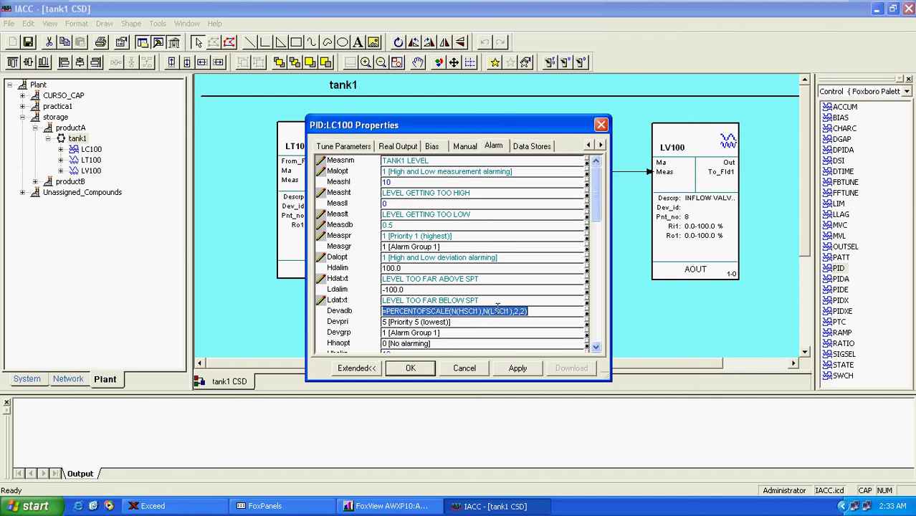
Set the LC100 block's Devadb deviation alarm deadband to 0.5 and its Devpri priority to 2 [Priority 2]
key(Delete)
text(0.5)
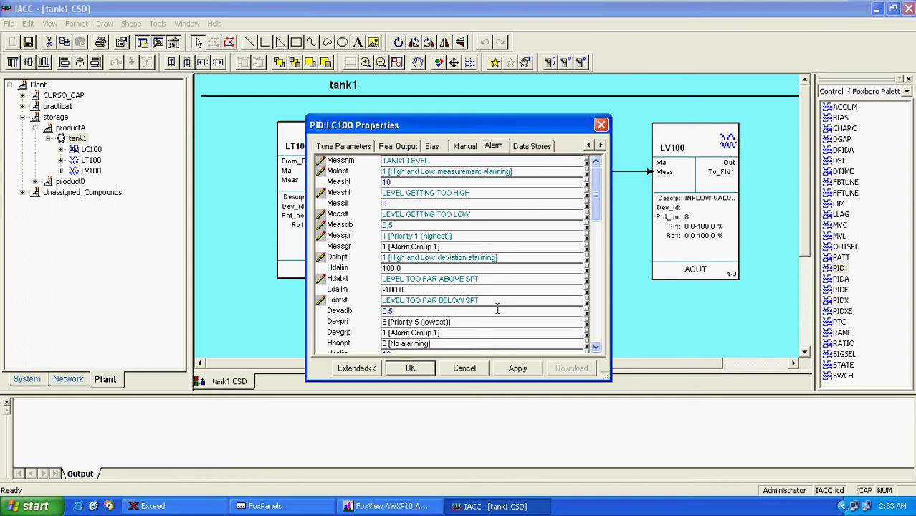
key(Tab)
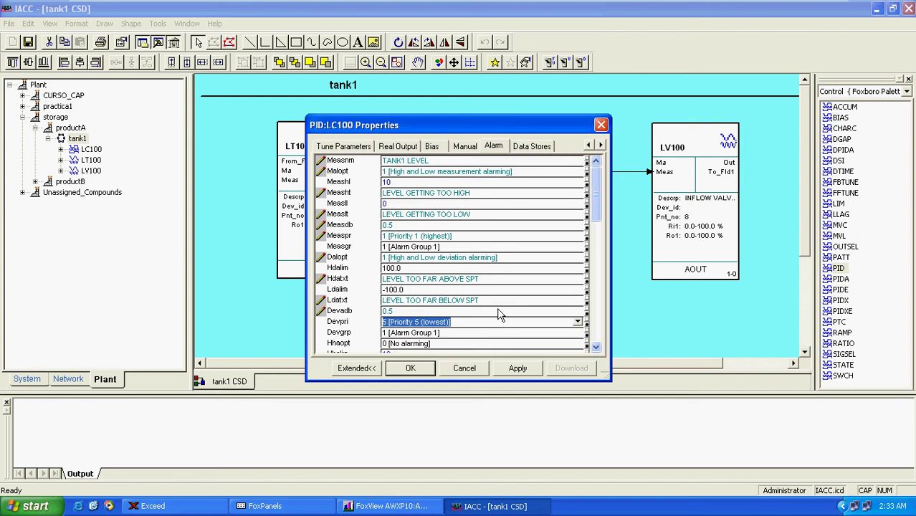
click(577, 322)
click(480, 341)
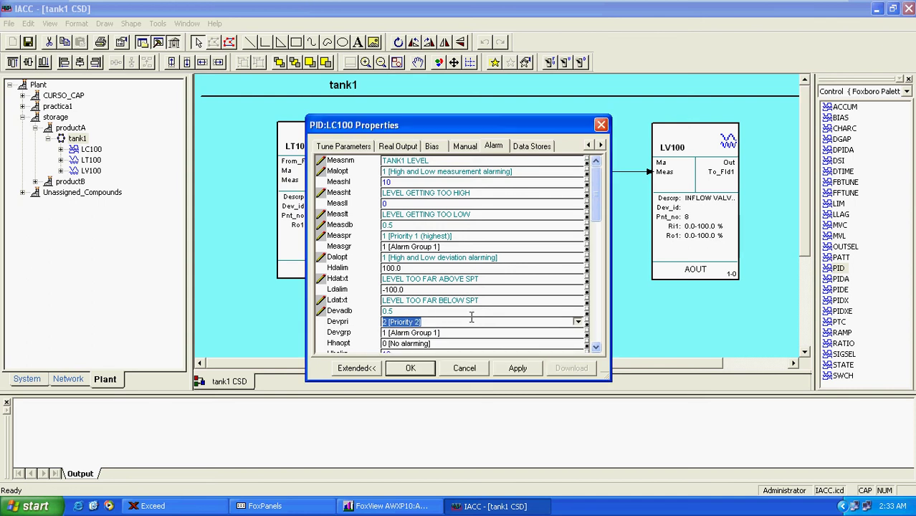
key(Tab)
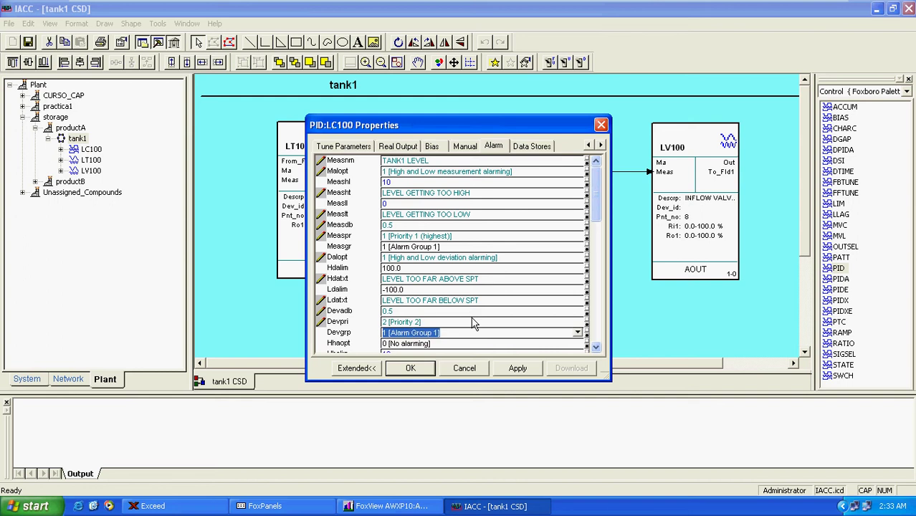
Keep Devgrp at 1 [Alarm Group 1], and apply the LC100 block's alarm changes before closing its properties
click(577, 335)
click(443, 349)
key(Tab)
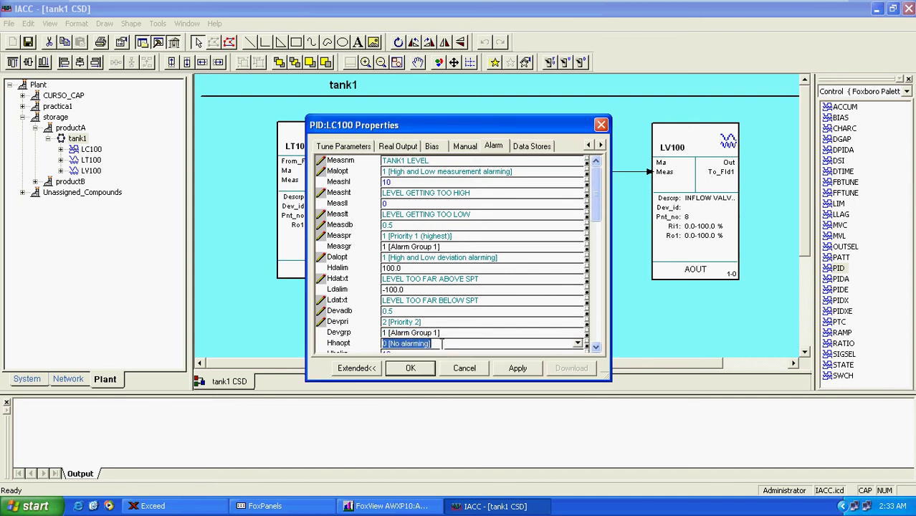
click(519, 370)
click(411, 370)
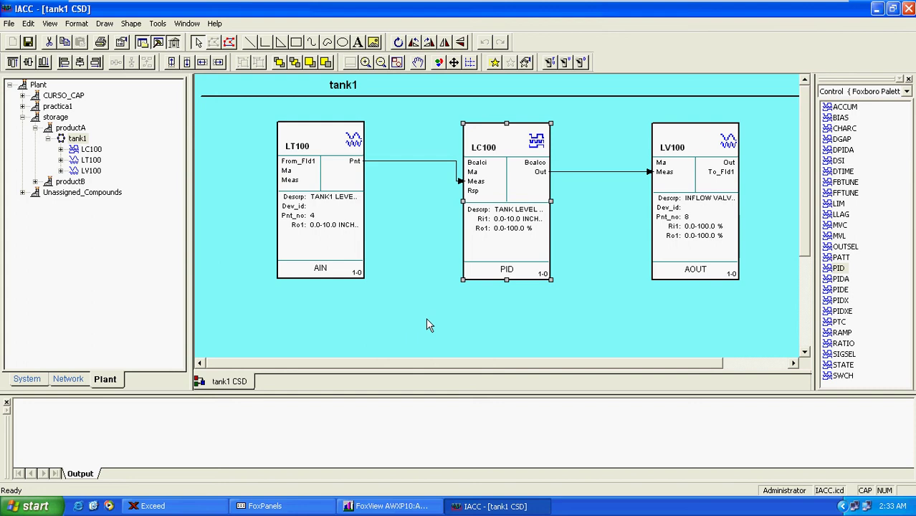
click(327, 182)
right_click(329, 185)
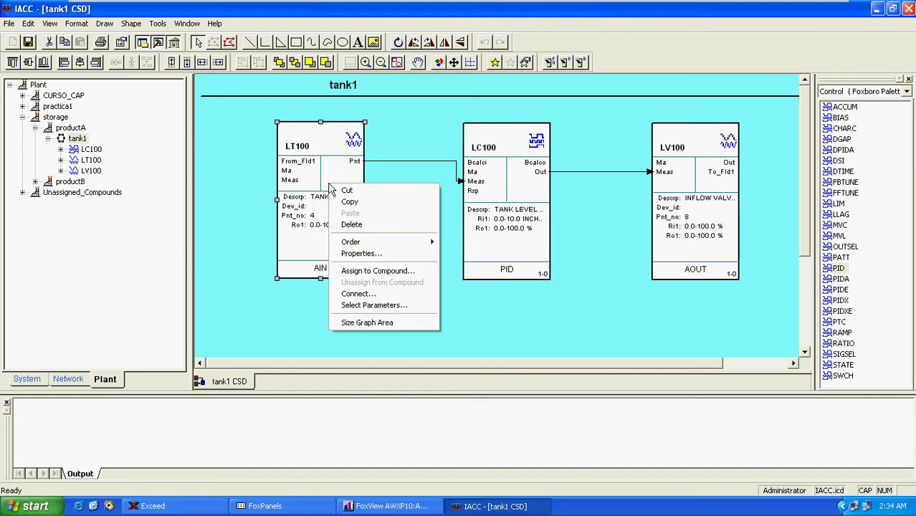
click(372, 253)
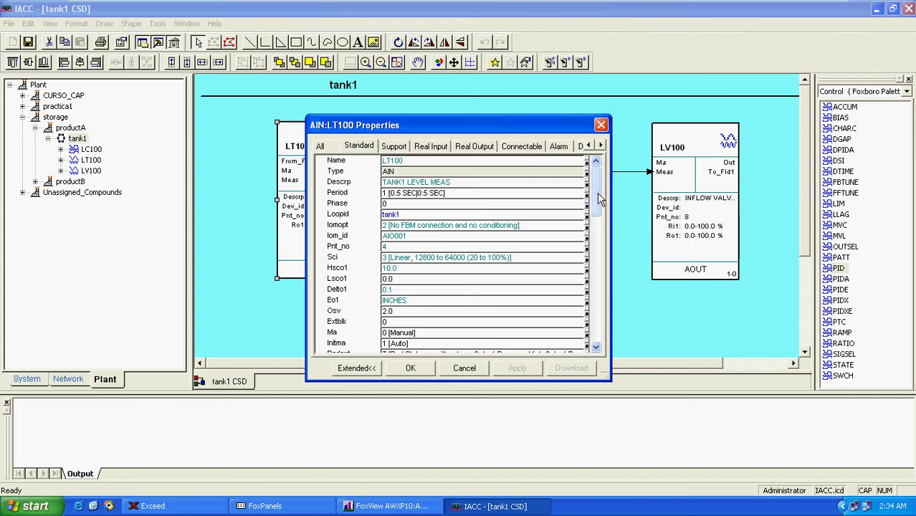
double_click(600, 145)
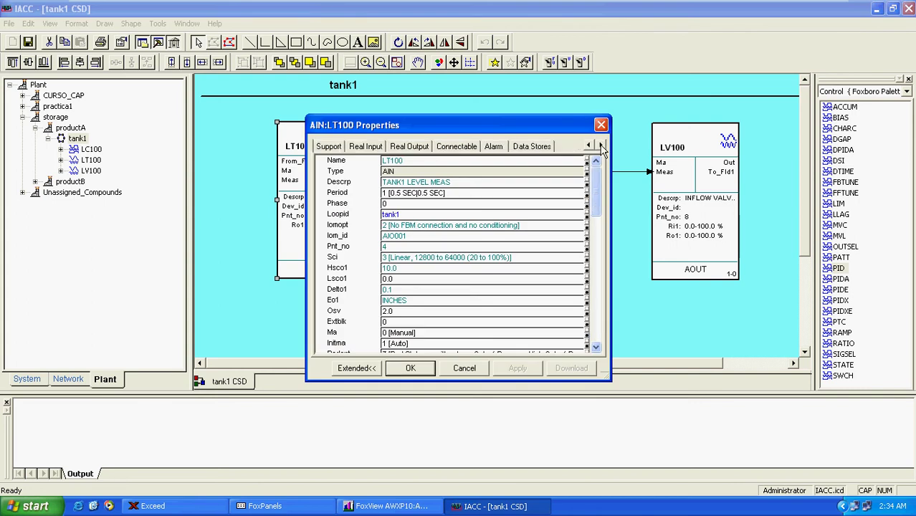
click(499, 147)
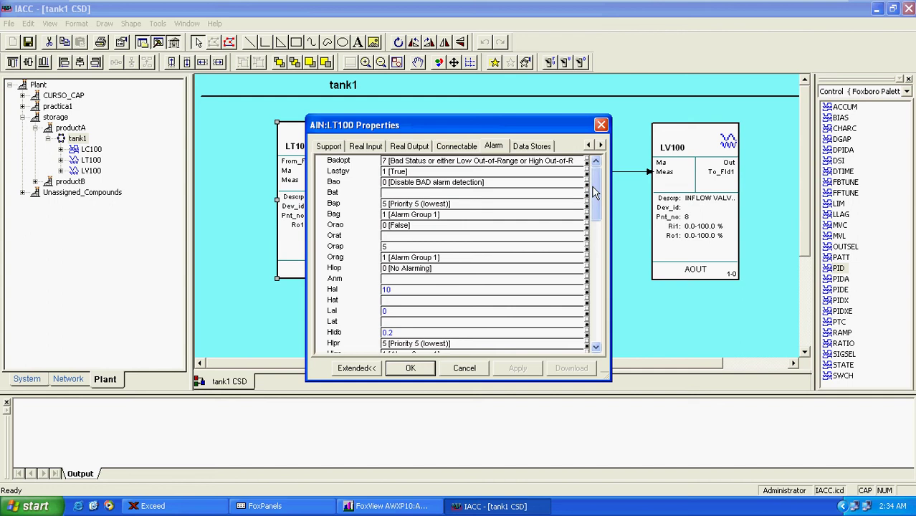
click(428, 163)
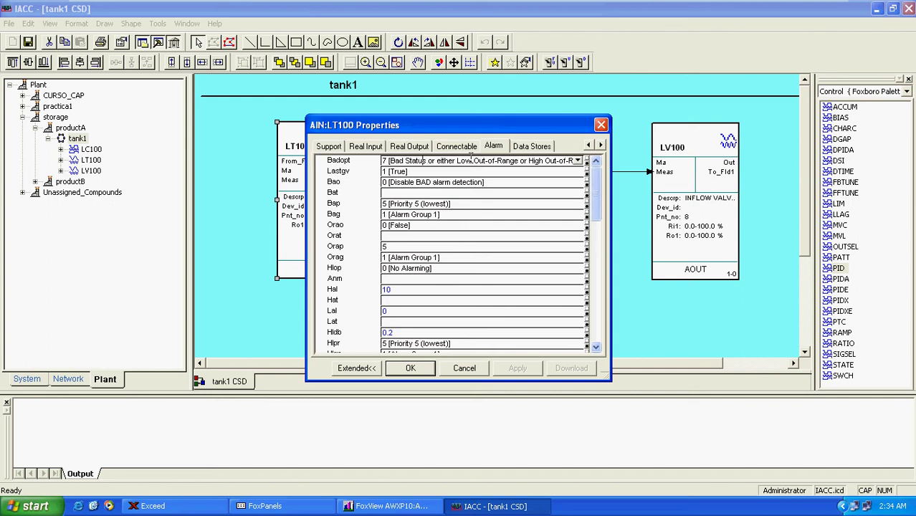
click(578, 161)
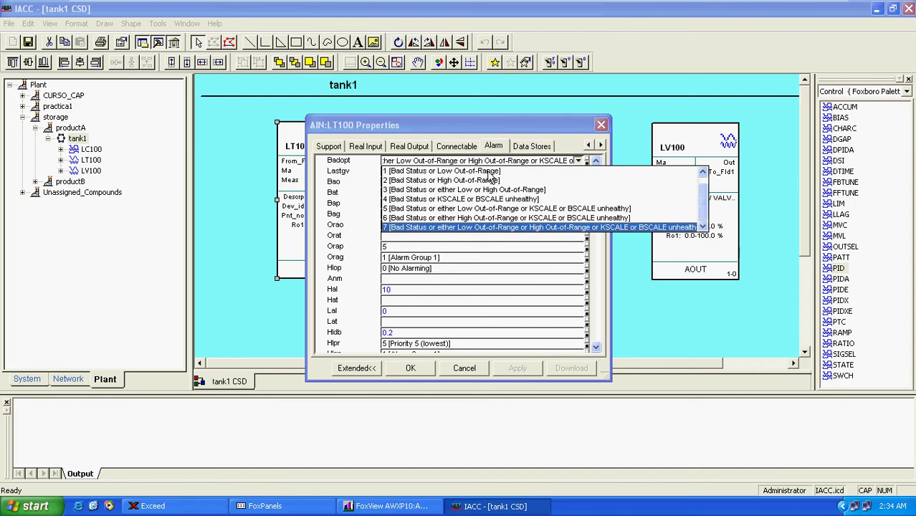
click(488, 172)
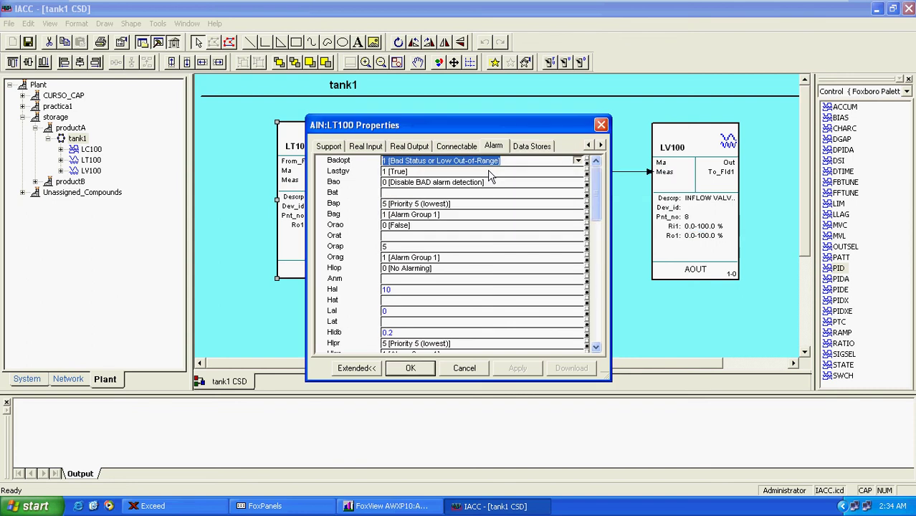
click(488, 171)
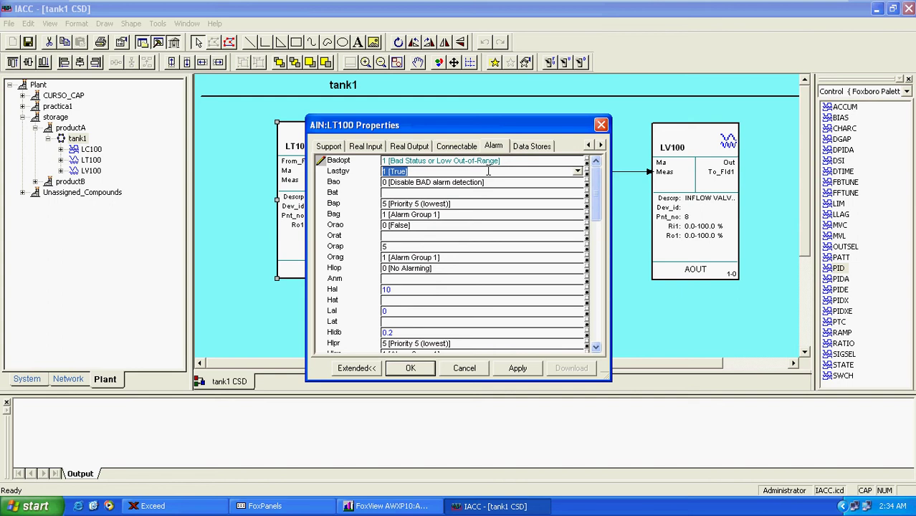
click(576, 163)
click(578, 163)
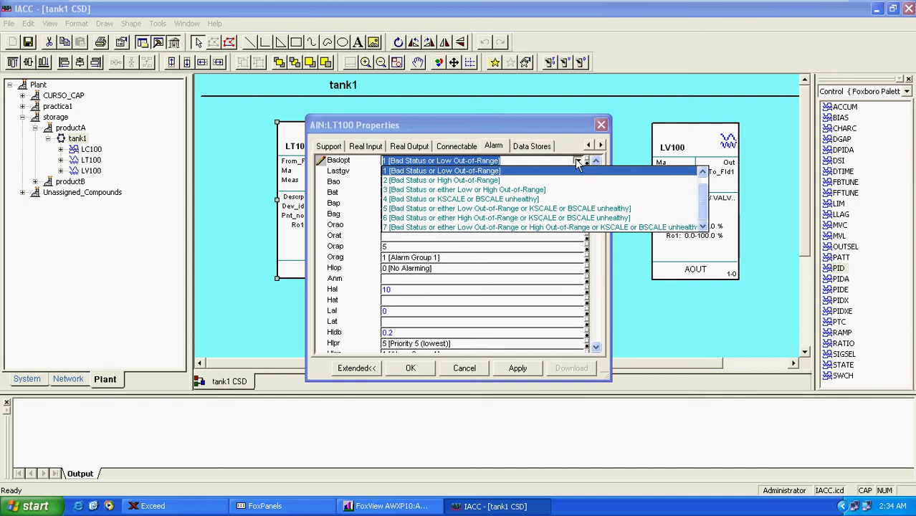
scroll(703, 198, up, 1)
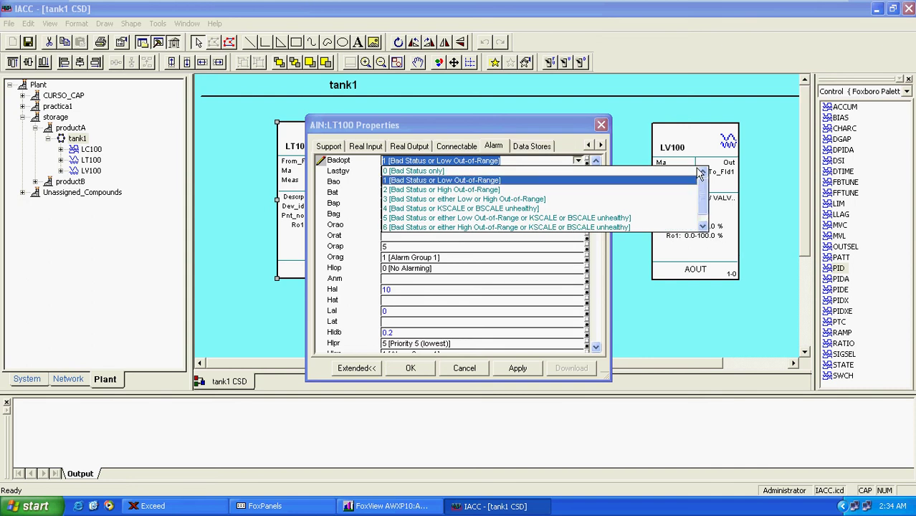
click(704, 226)
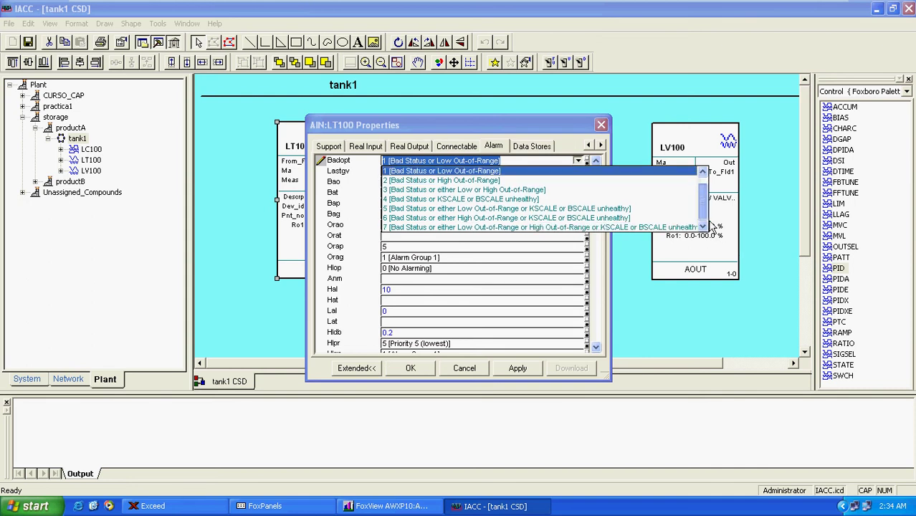
click(565, 227)
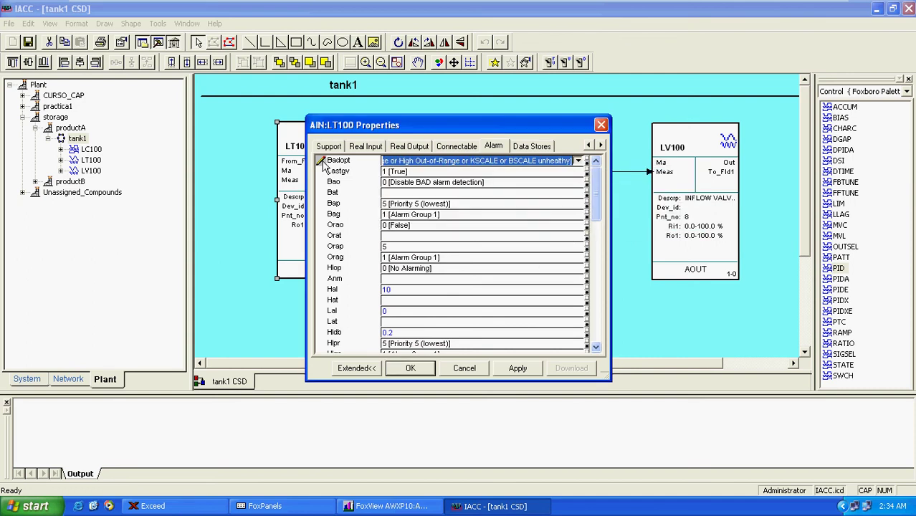
click(467, 369)
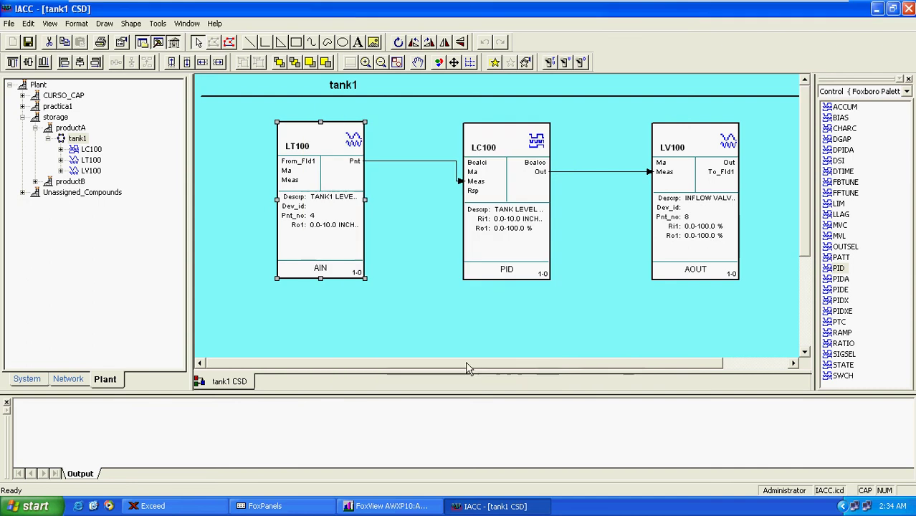
Set Bao to 1 [Enable BAD alarm detection] in the LT100 block's alarm parameters
right_click(342, 185)
click(374, 254)
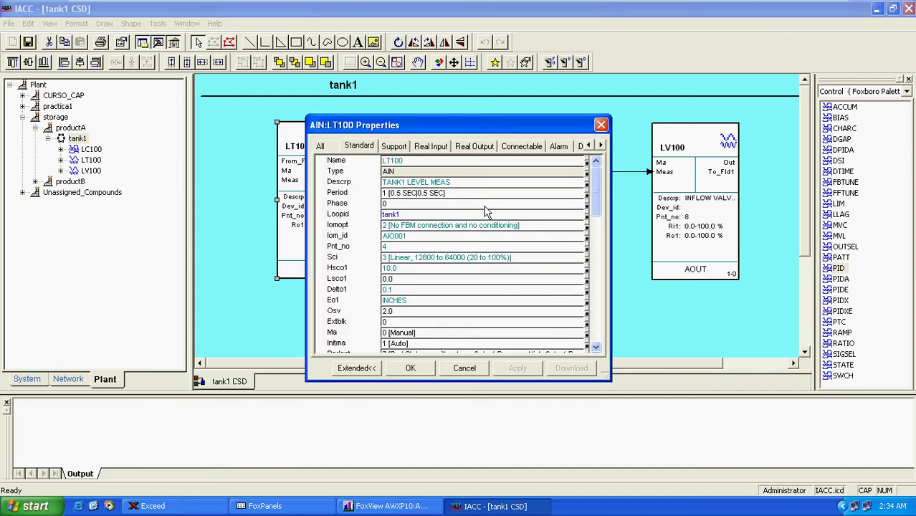
click(601, 146)
click(529, 147)
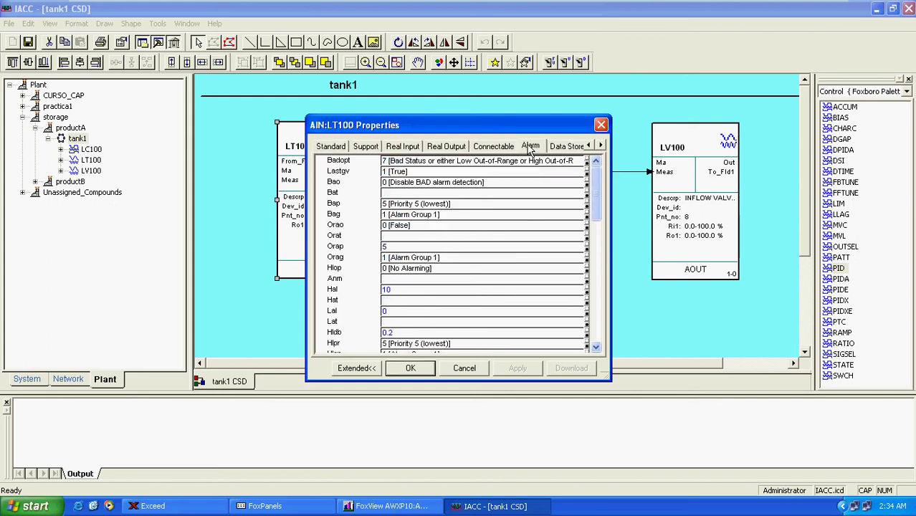
click(506, 182)
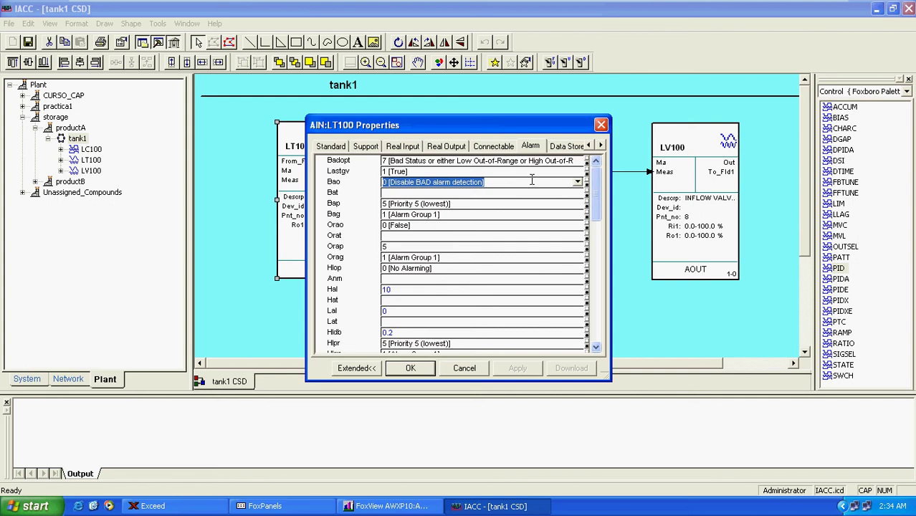
click(577, 183)
click(477, 203)
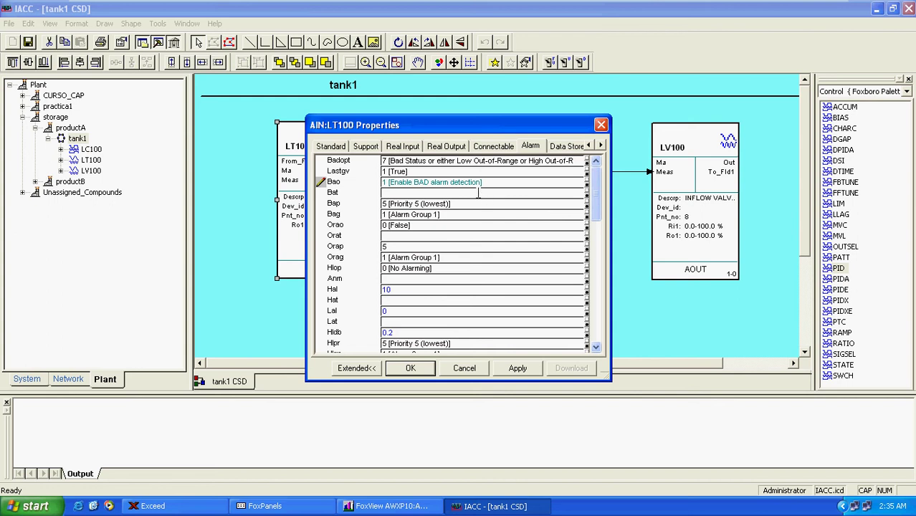
Enter PLACE LC100 IN MANUAL as LT100's Bat bad alarm text and set its Bap priority to 1 [Priority 1 (highest)]
click(478, 193)
text(PLACE LC100 IN MANUAL)
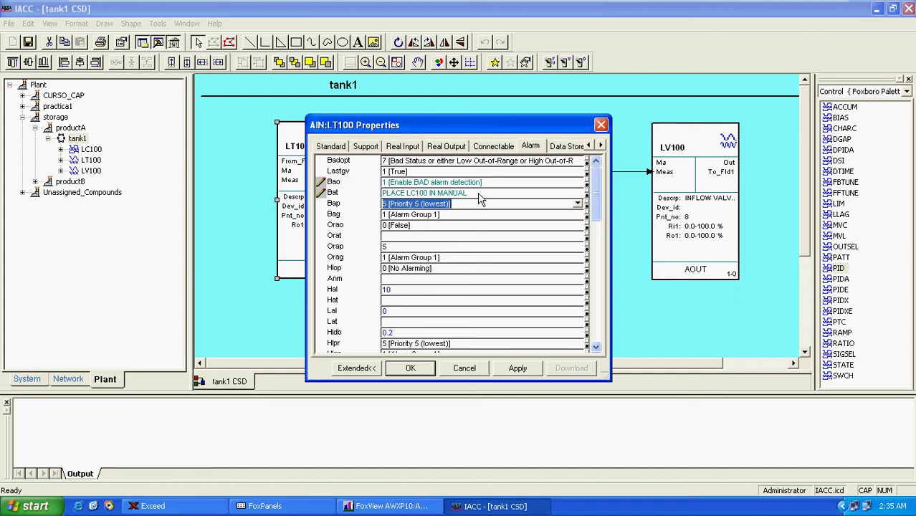
key(Return)
click(579, 204)
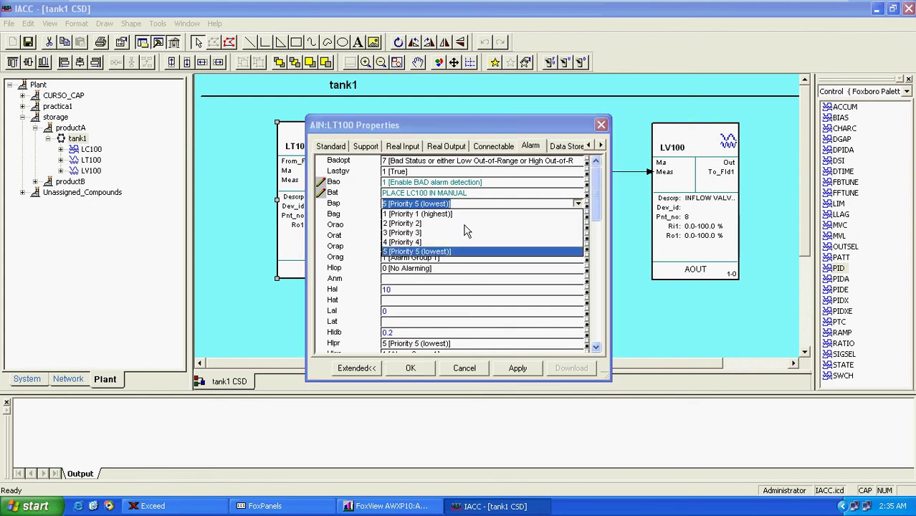
click(435, 215)
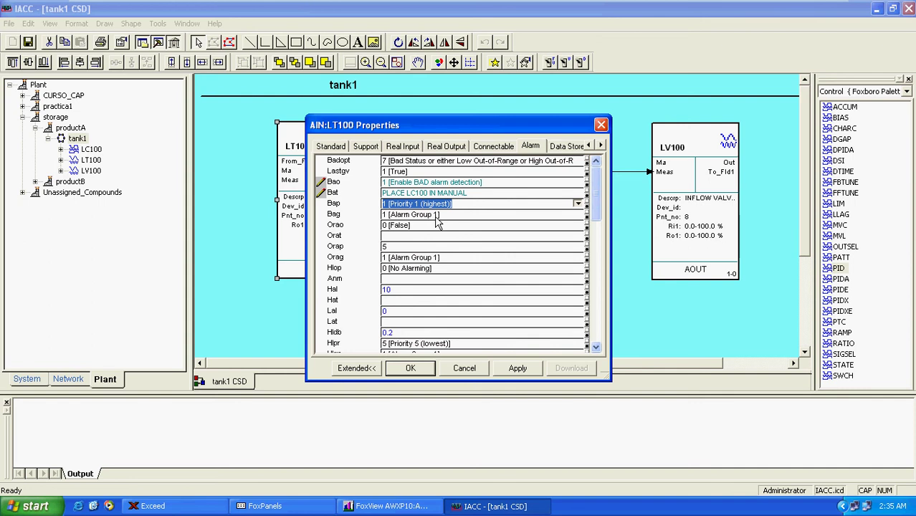
Keep Bag at 1 [Alarm Group 1], and apply the LT100 block's alarm changes before closing its properties
click(435, 218)
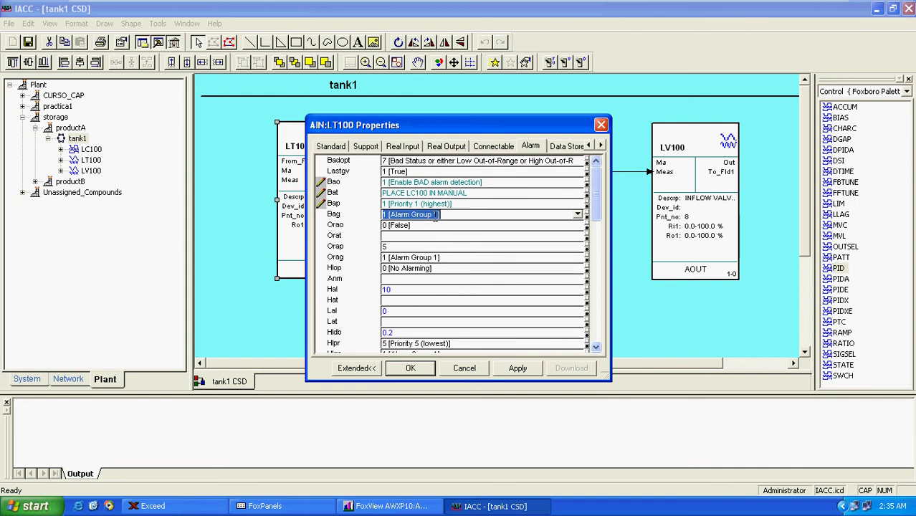
click(579, 214)
click(513, 233)
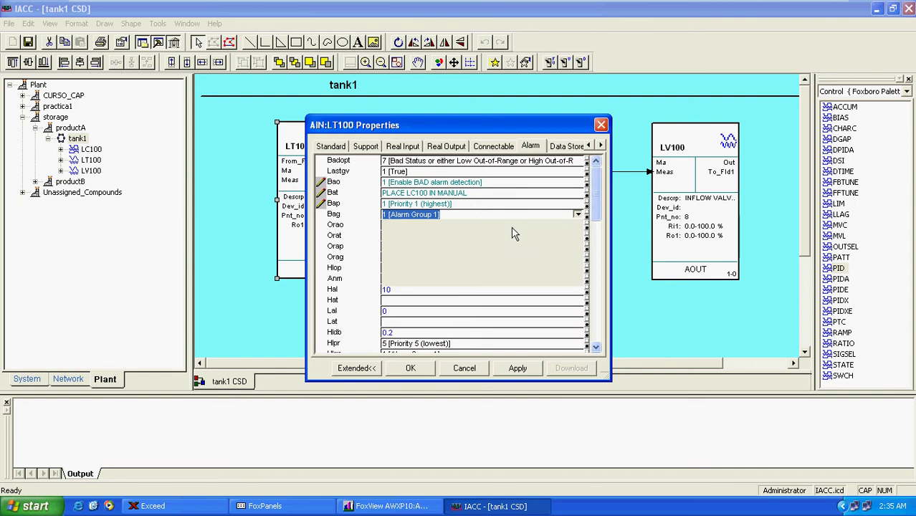
click(518, 367)
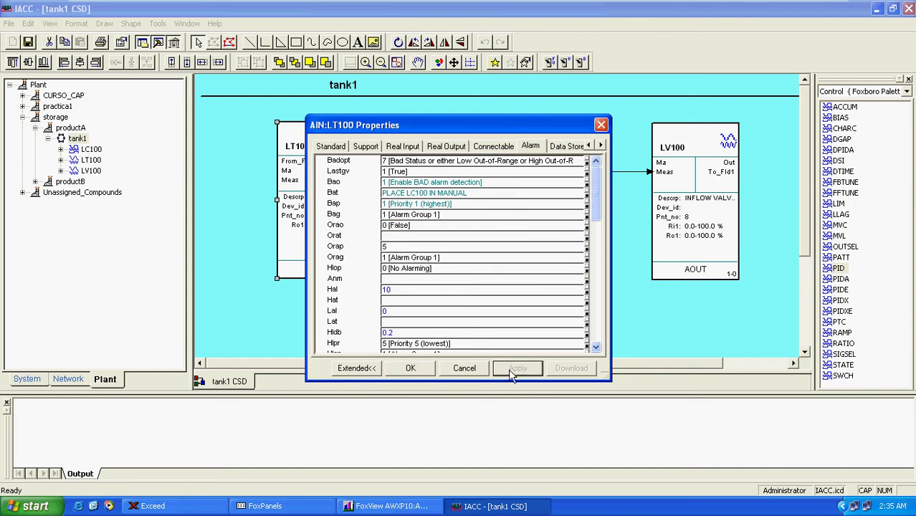
click(410, 368)
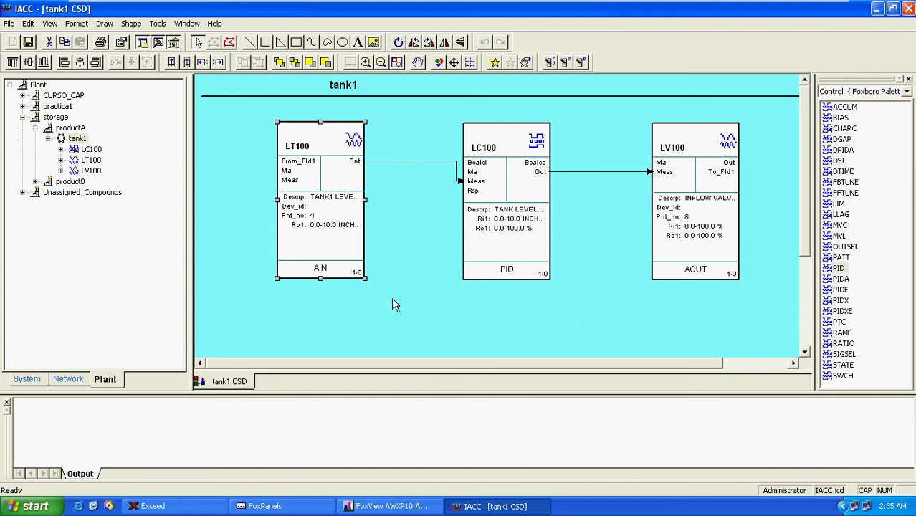
Set Bao to 1 [Enable BAD alarm detection] in the LV100 block's alarm parameters
click(692, 208)
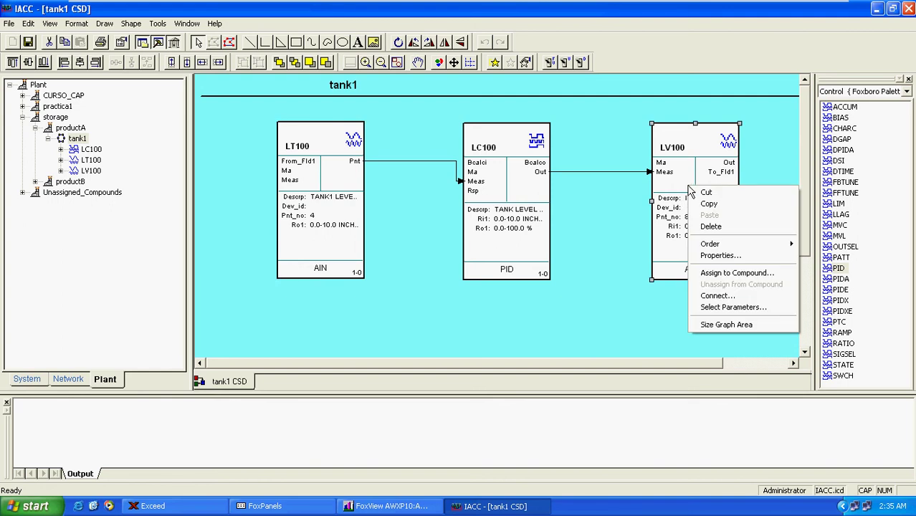
right_click(690, 189)
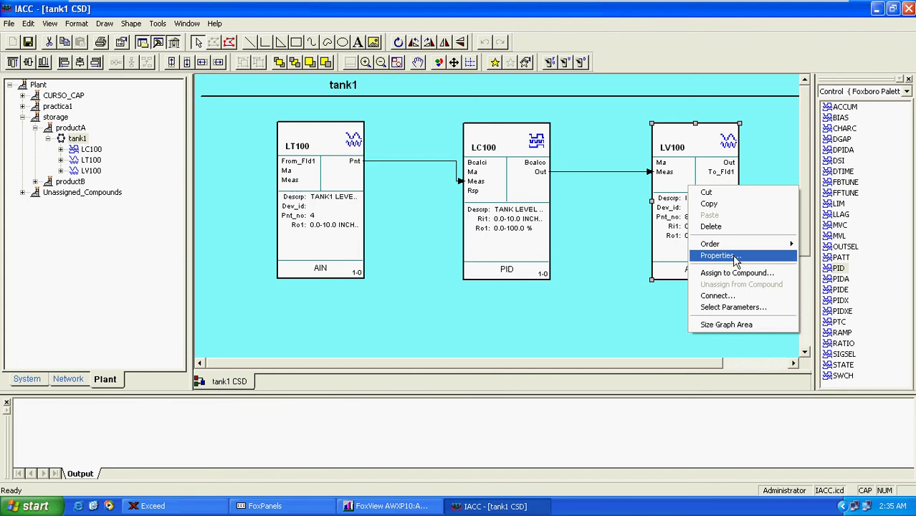
click(721, 255)
click(601, 145)
click(601, 144)
click(601, 145)
click(601, 145)
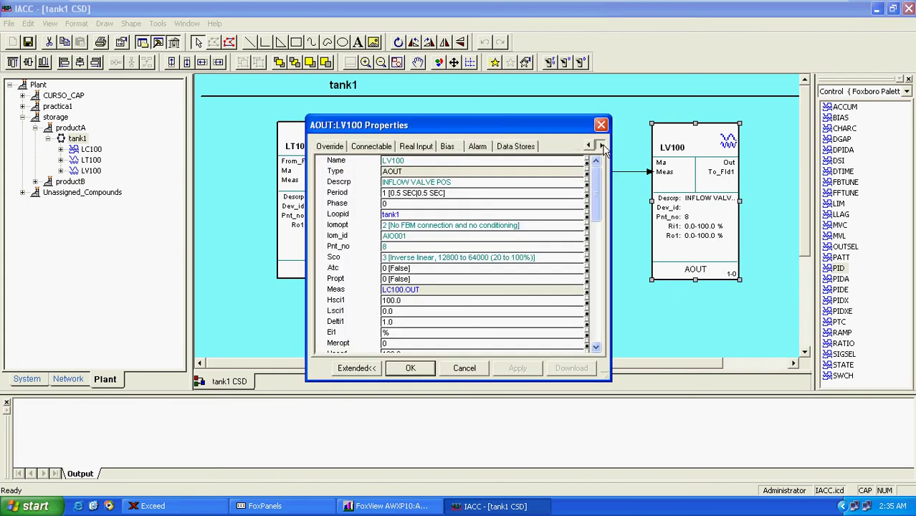
click(480, 147)
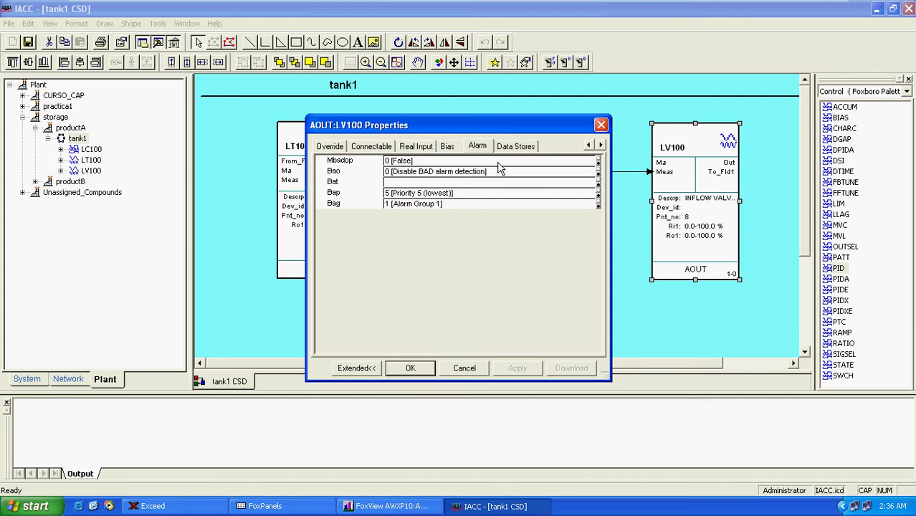
click(561, 174)
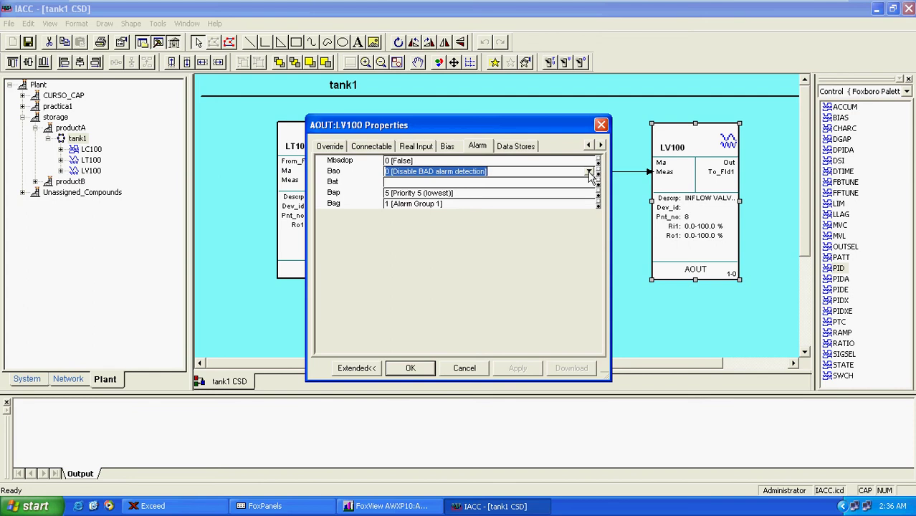
click(590, 172)
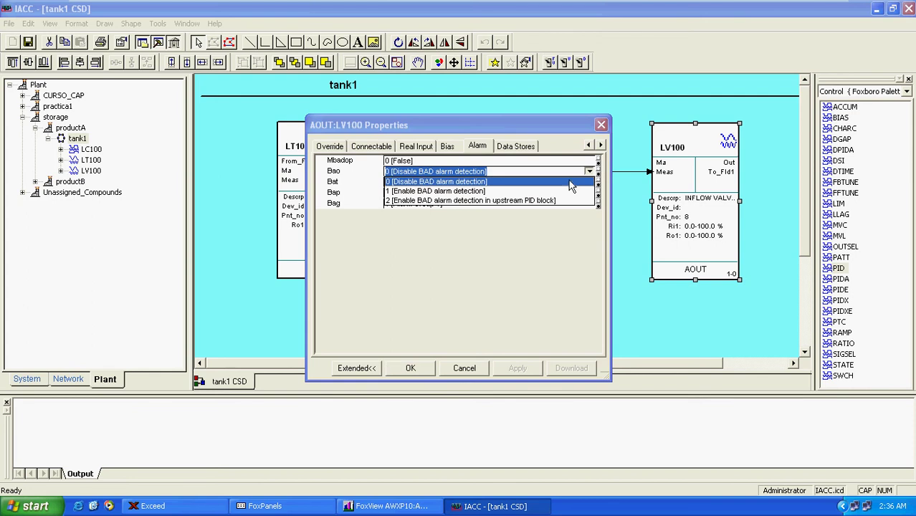
click(475, 192)
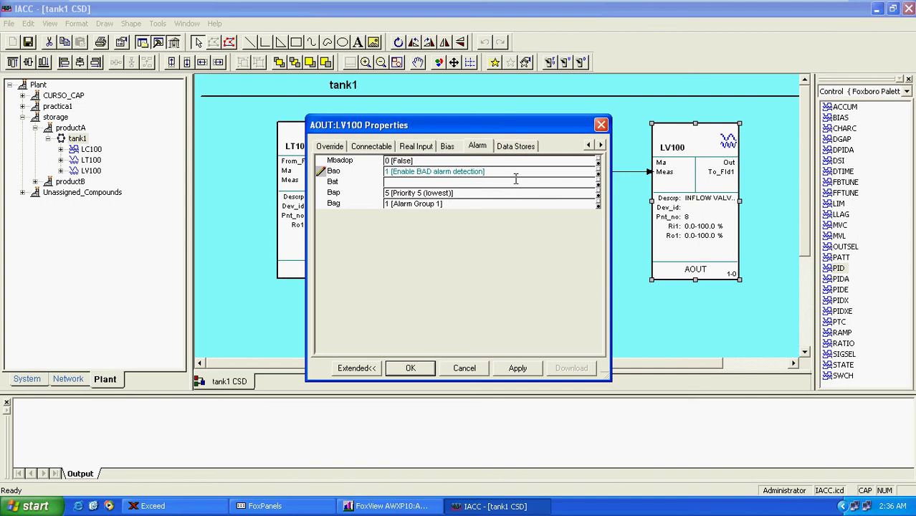
Enter INFLOW VALVE SIGNAL BAD as LV100's Bat bad alarm text and set its Bap priority to 1 [Priority 1 (highest)]
text(INFLOW VALVE SIGNAL BAD)
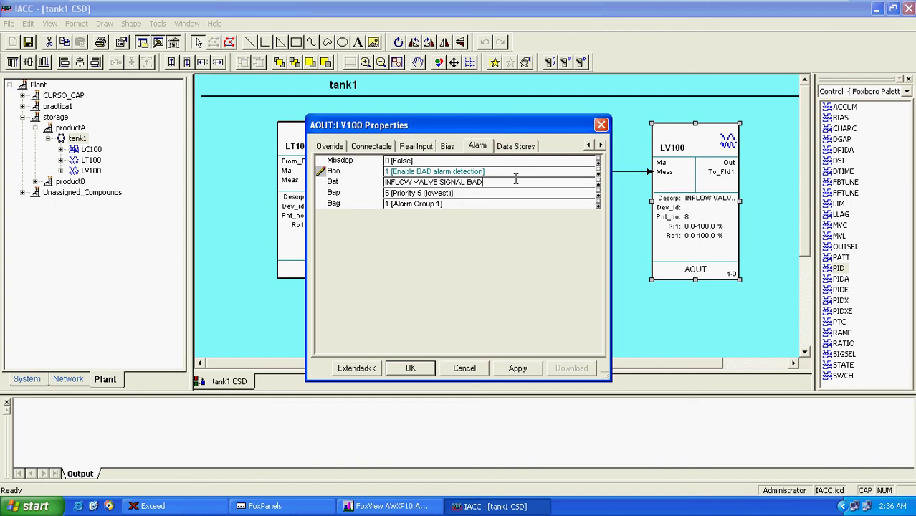
key(Tab)
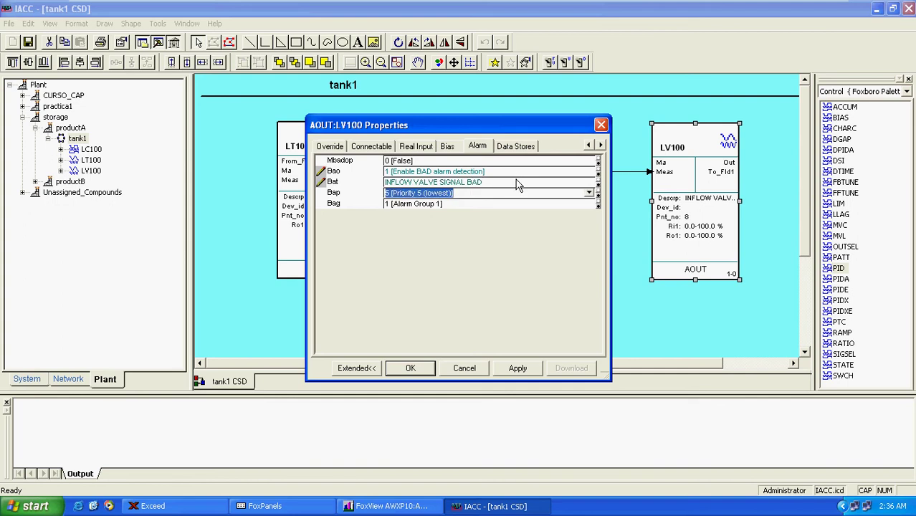
click(592, 195)
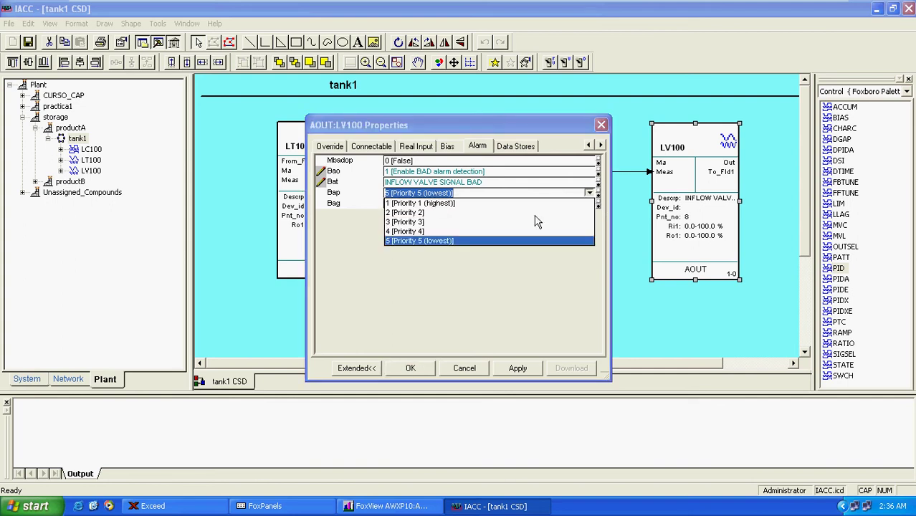
click(429, 205)
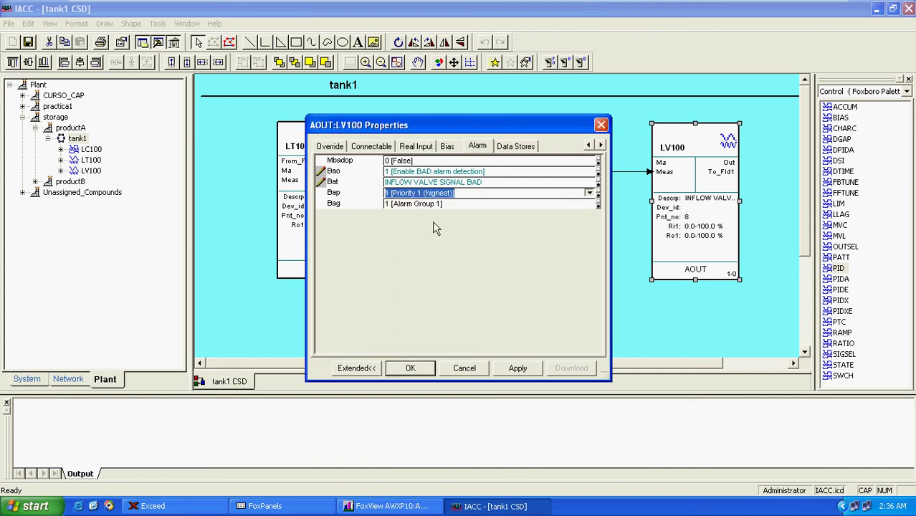
Keep Bag at 1 [Alarm Group 1], and apply the LV100 block's alarm changes before closing its properties
key(Tab)
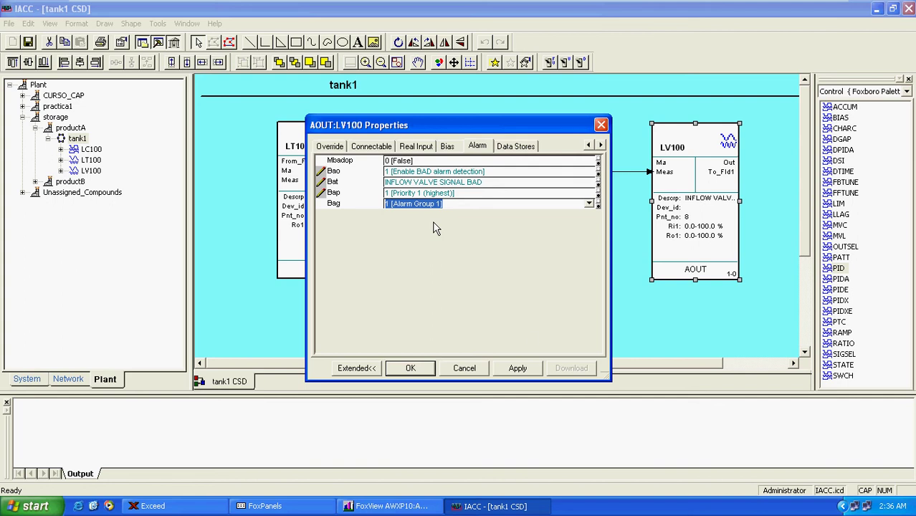
click(519, 369)
click(410, 368)
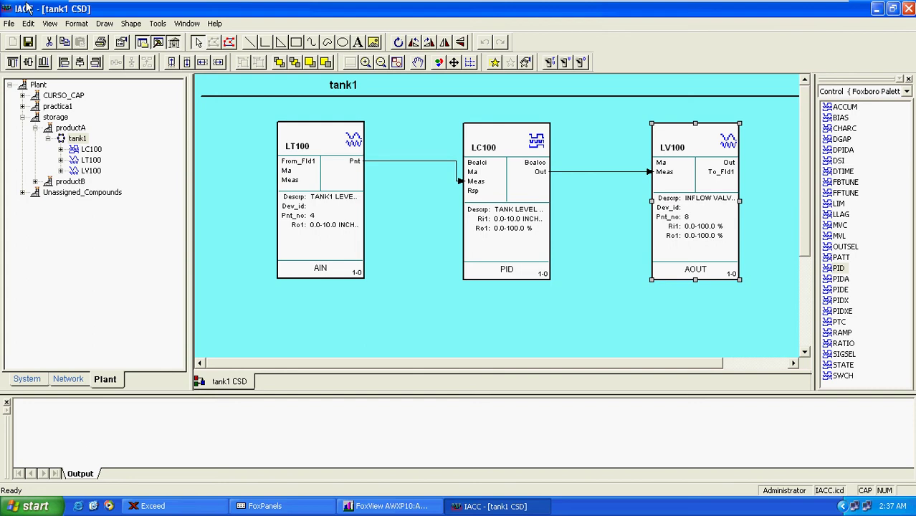
click(69, 382)
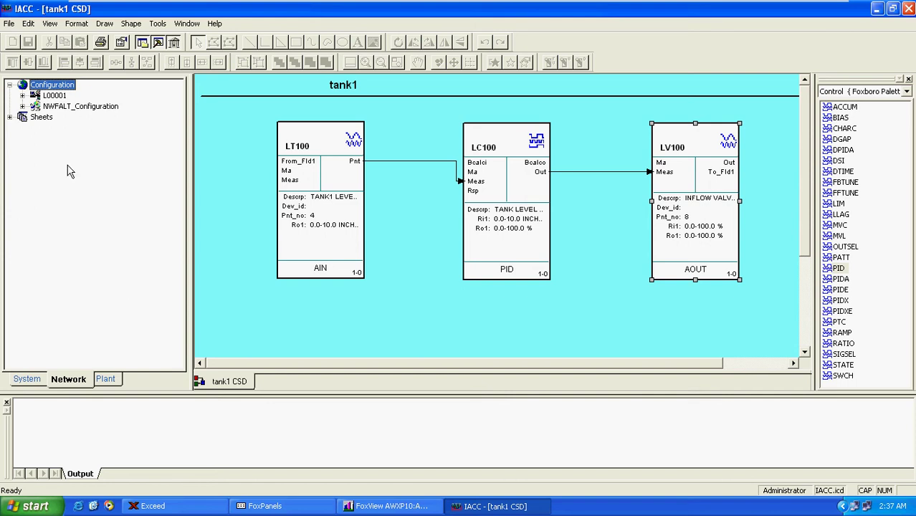
right_click(56, 86)
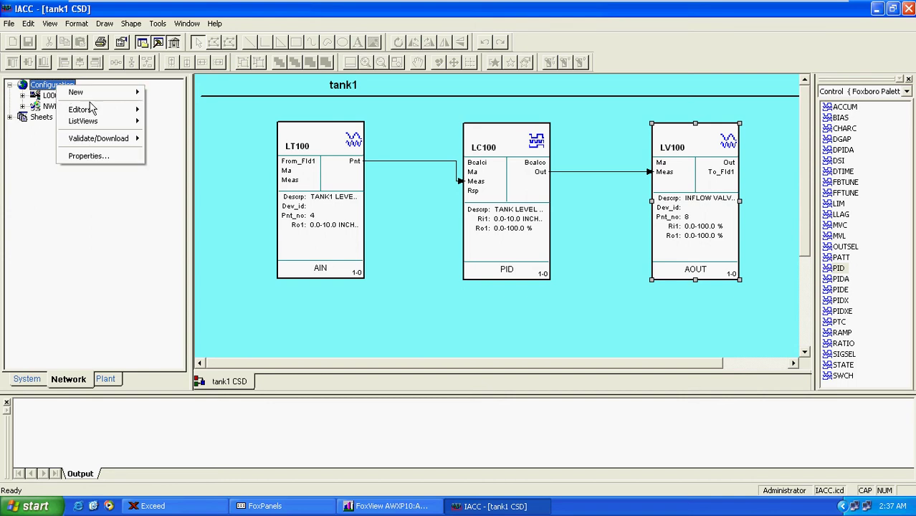
mouse_move(91, 98)
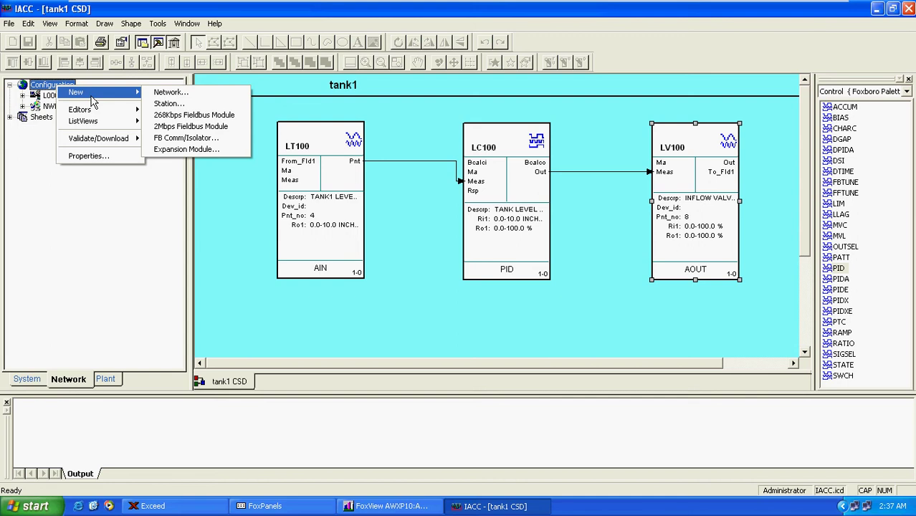
click(156, 108)
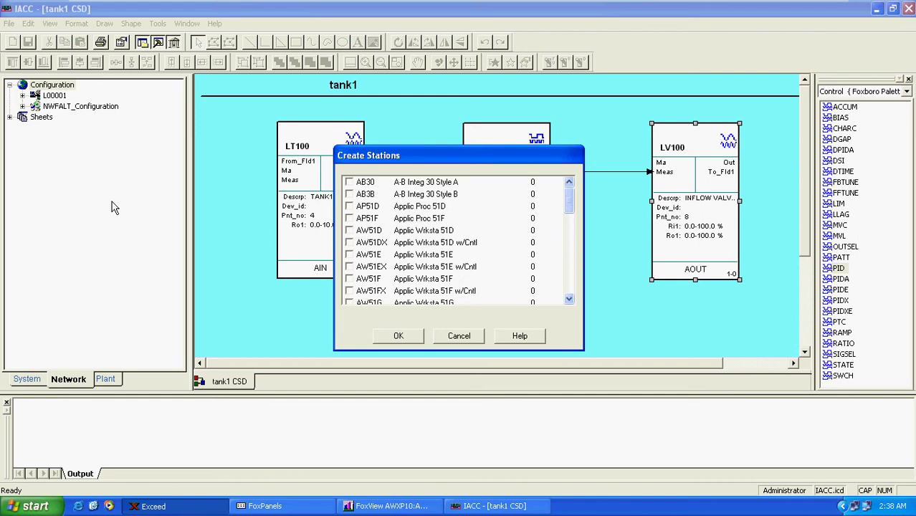
drag(571, 203, 572, 240)
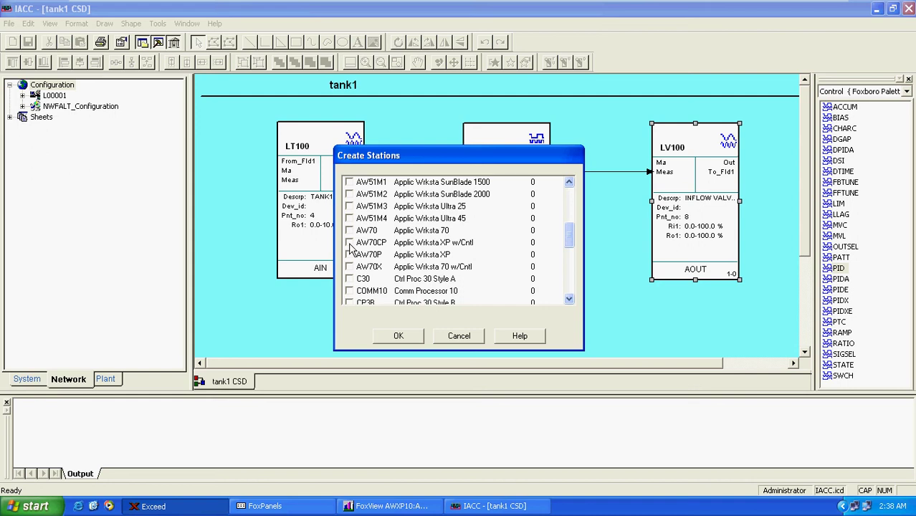
click(349, 243)
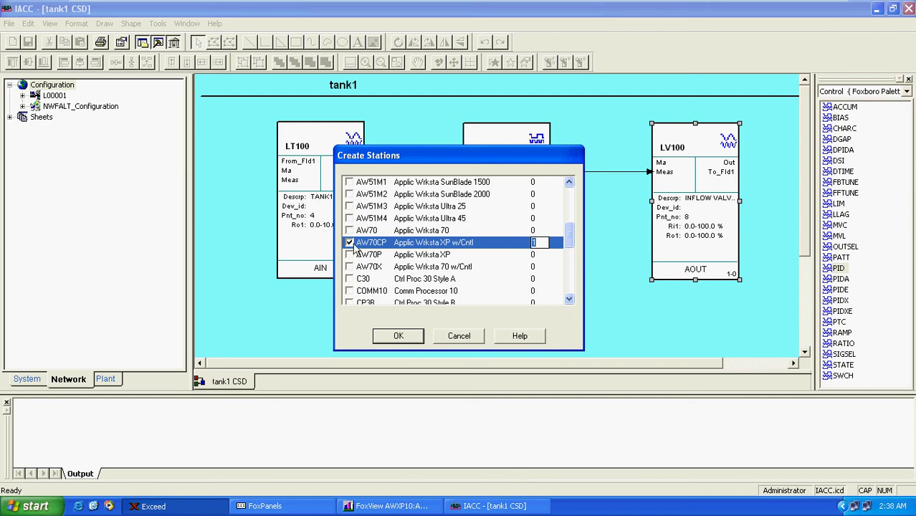
click(465, 338)
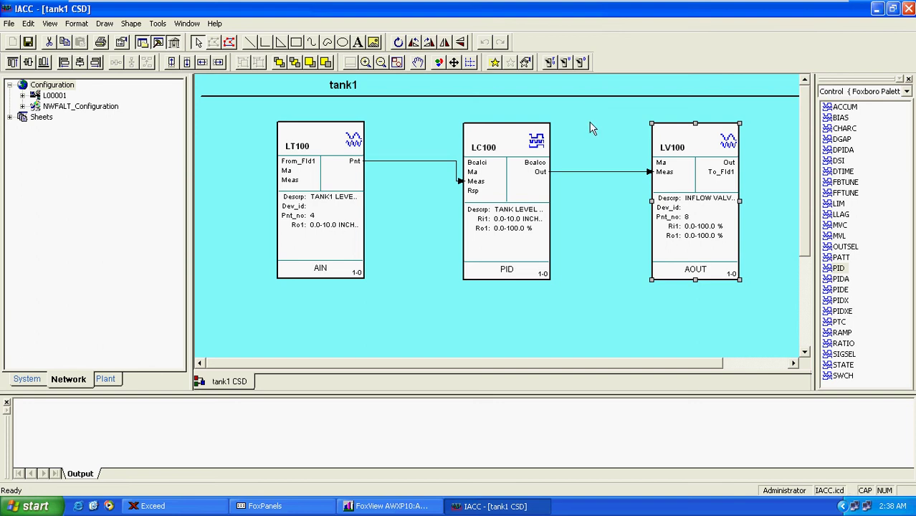
Minimize the tank1 diagram window and take the IA Series virtual machine out of full-screen mode
click(879, 16)
mouse_move(444, 11)
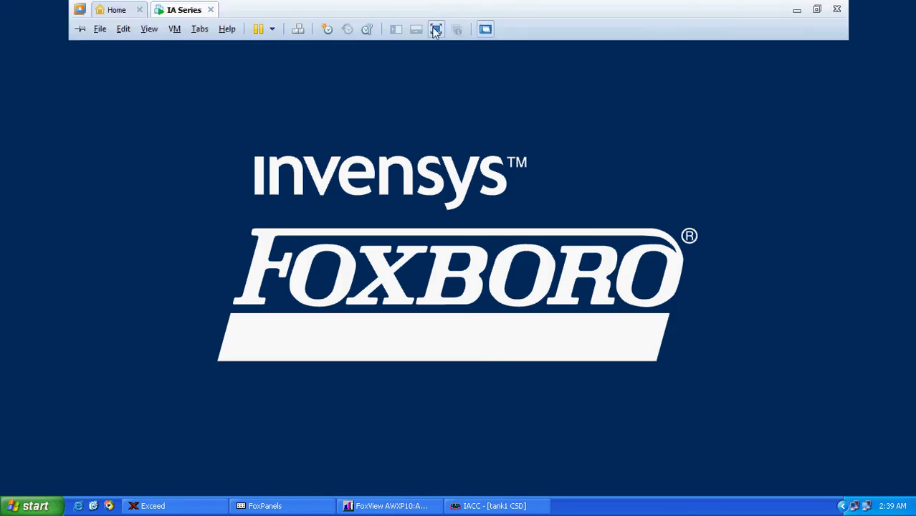
click(435, 29)
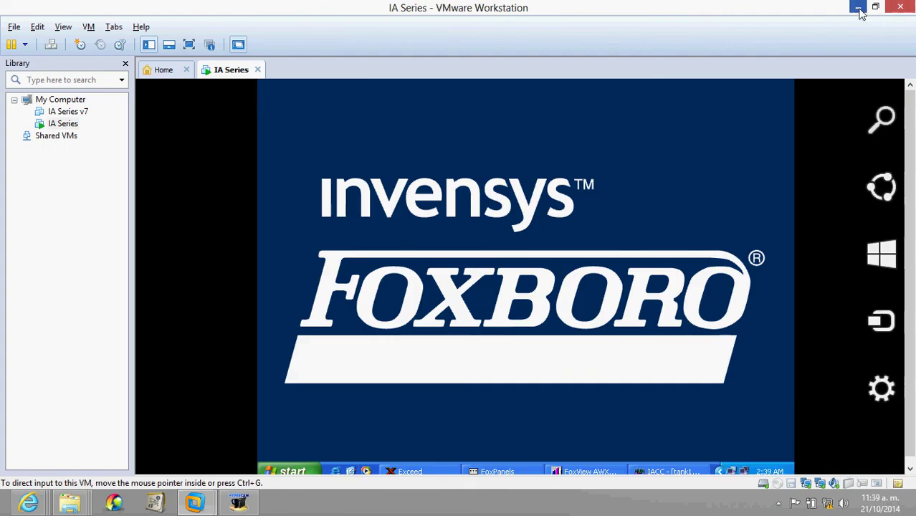